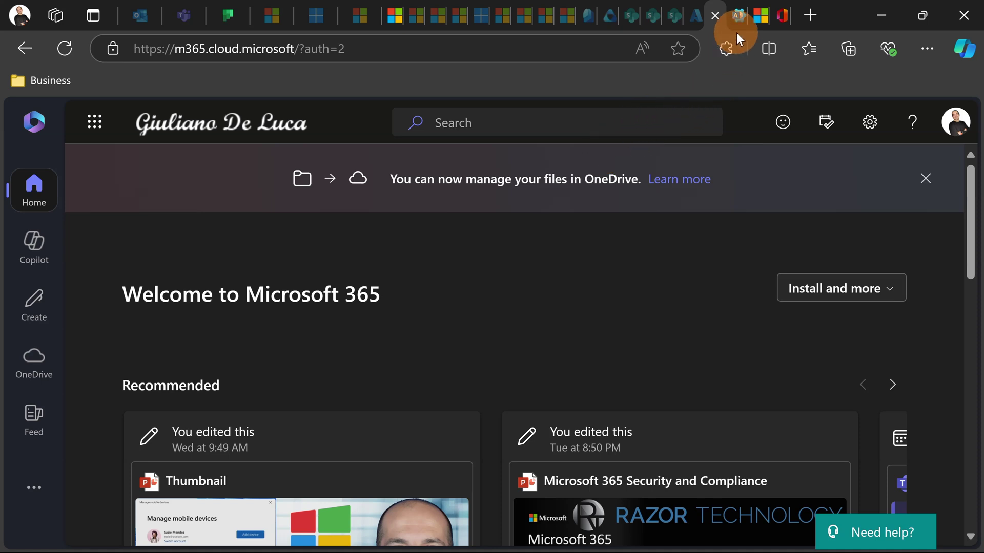
Step: Switch to the admin center tab listing the Microsoft 365 Copilot and E5 licenses
mouse_move(739, 23)
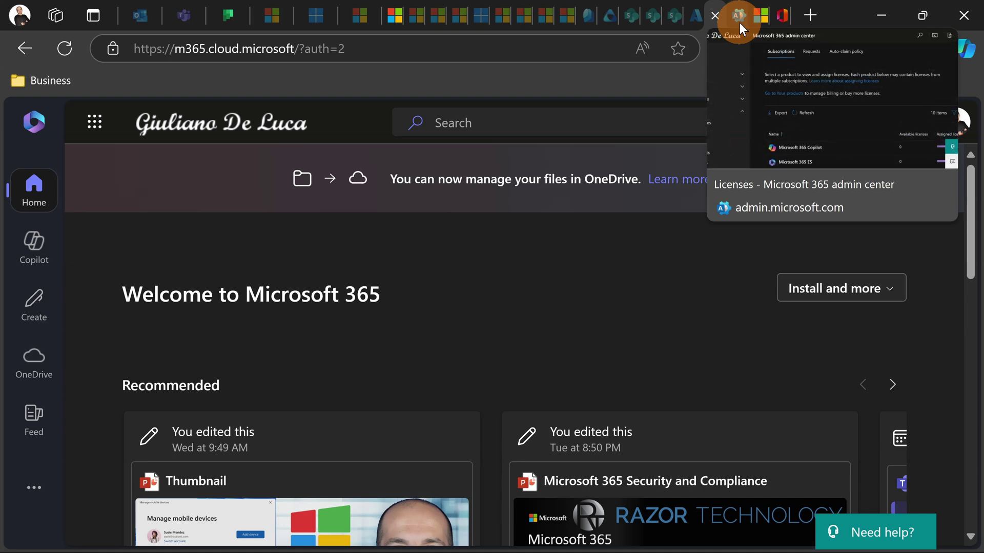
click(739, 23)
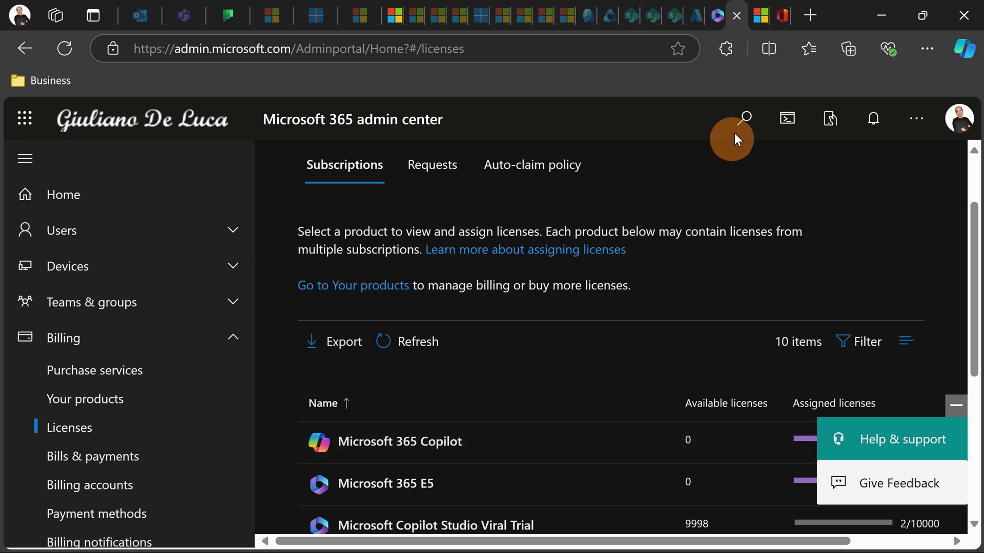
Step: Open the Copilot Pages policy configuration's Scope step and review the Everyone group
click(784, 8)
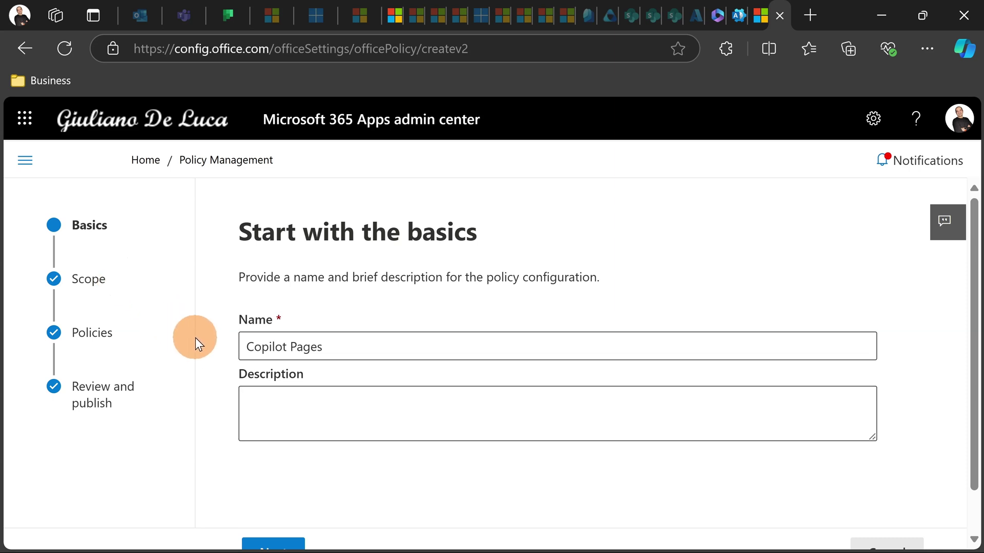
click(88, 282)
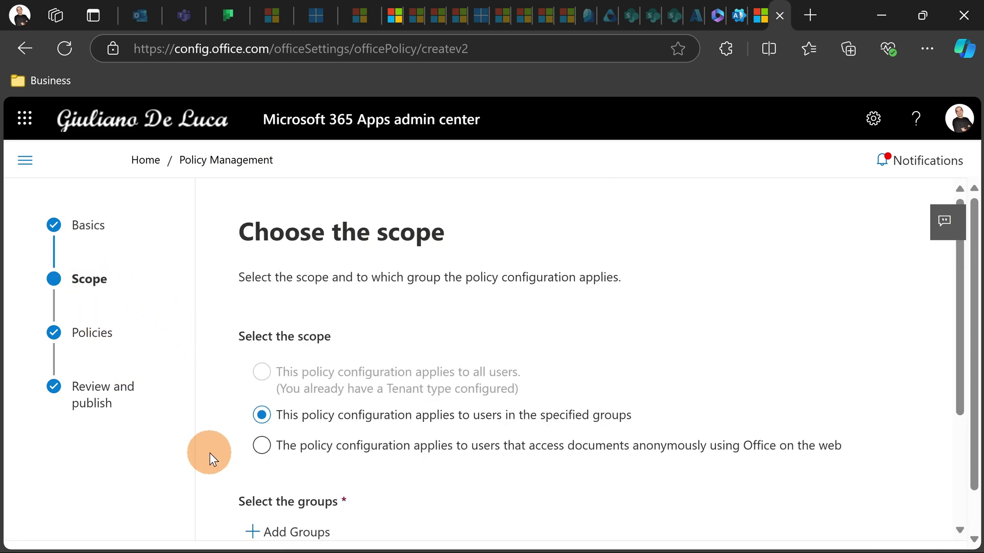
scroll(256, 389, down, 2)
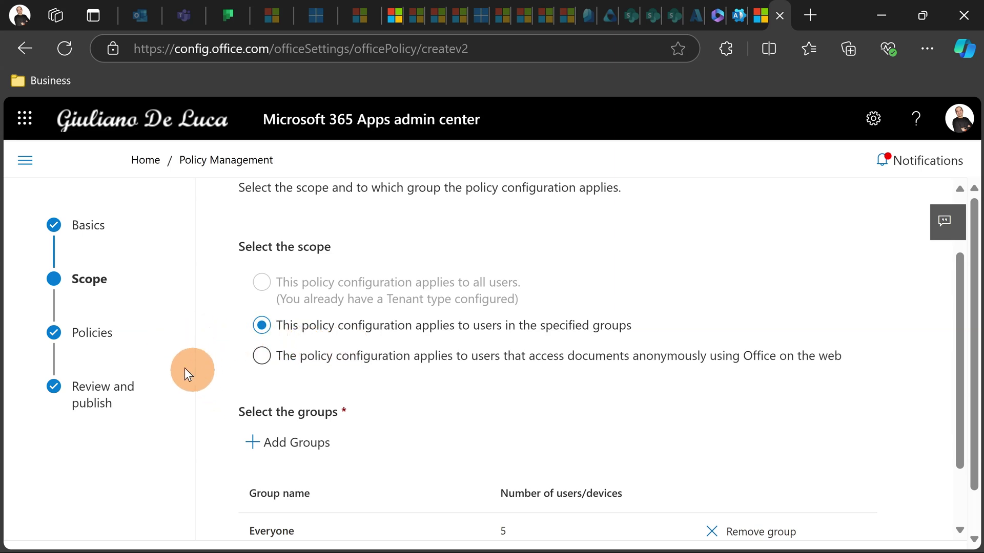
Step: Filter the policy settings by 'copilot' to list the three Copilot policies
click(94, 341)
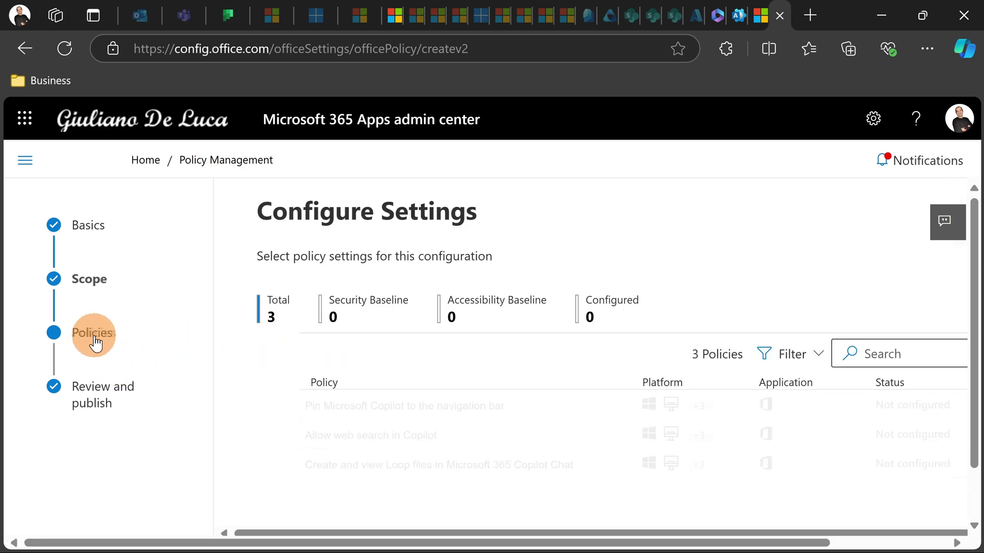
click(879, 361)
text(co)
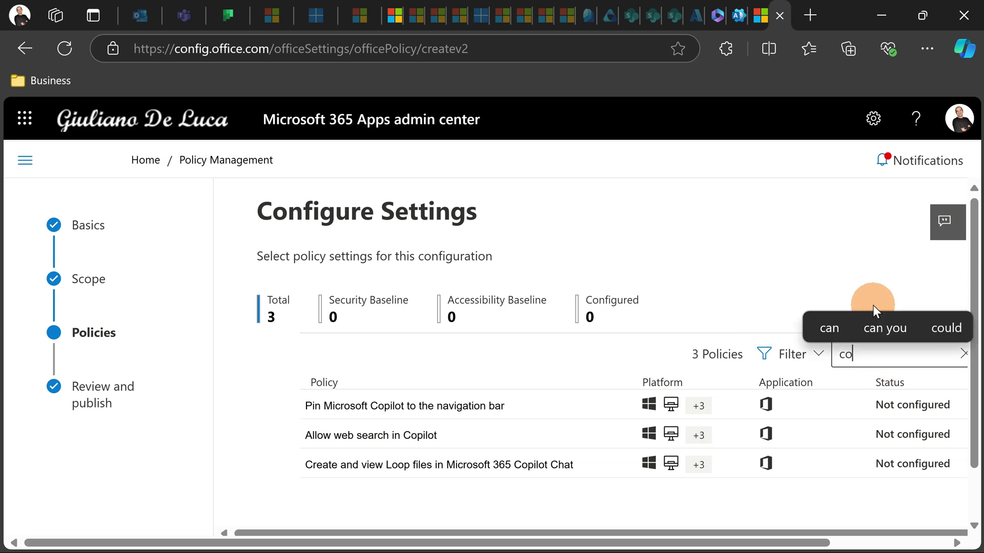
text(pilot)
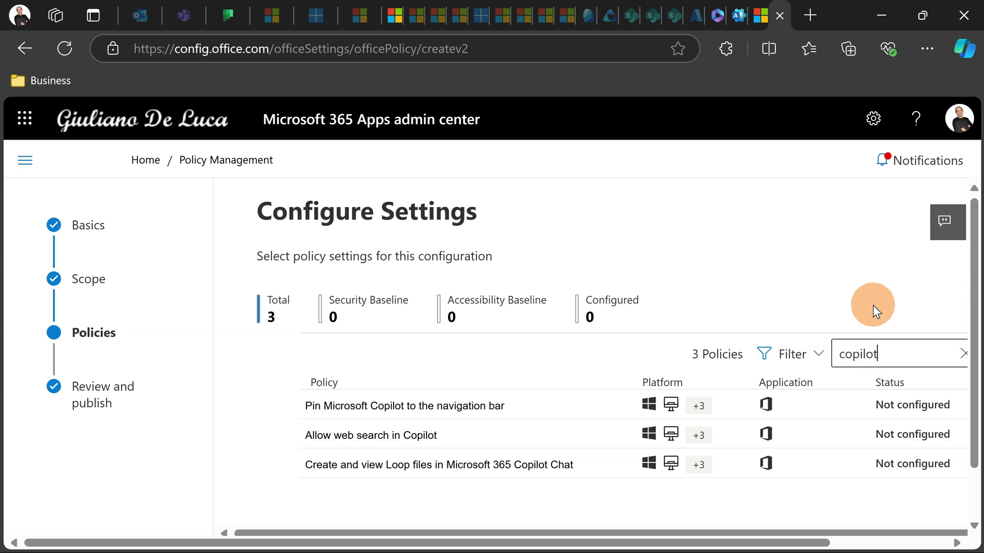
scroll(615, 292, down, 2)
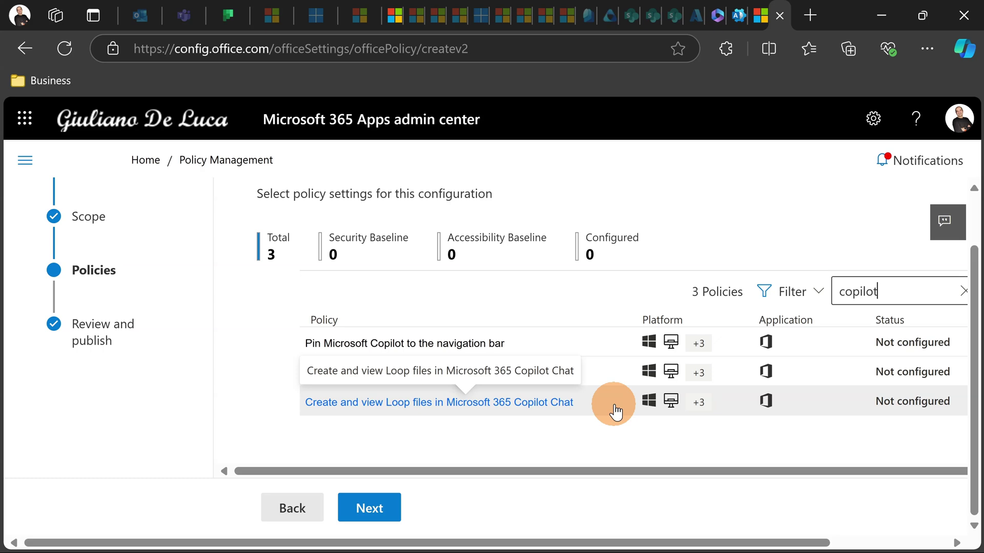
Step: Inspect the Loop files in Copilot Chat policy's options, then cancel without changes
click(902, 405)
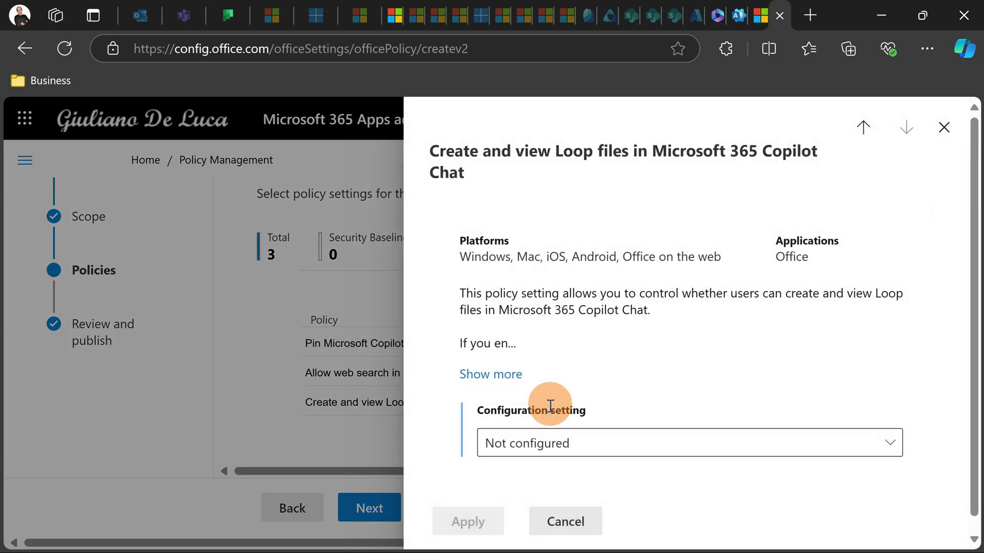
click(531, 452)
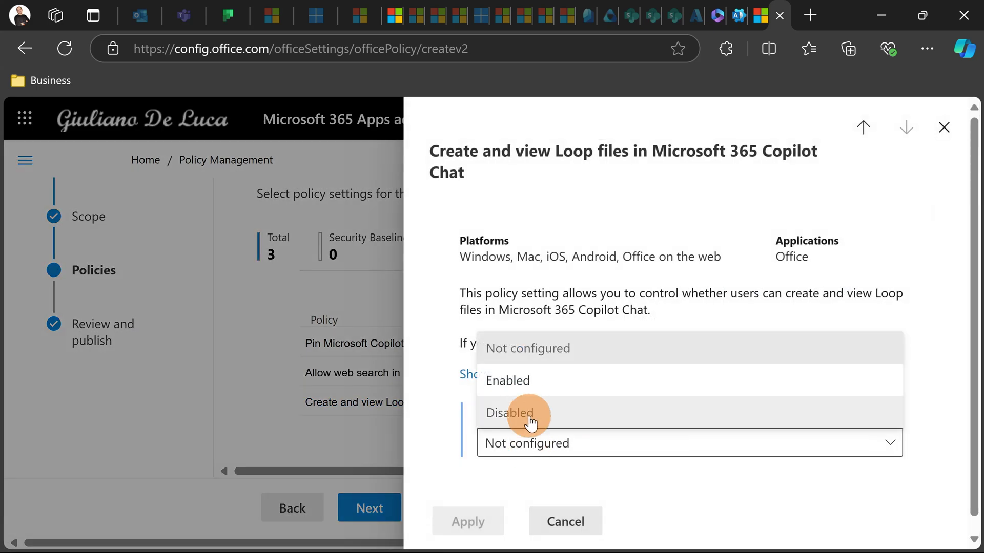
click(583, 532)
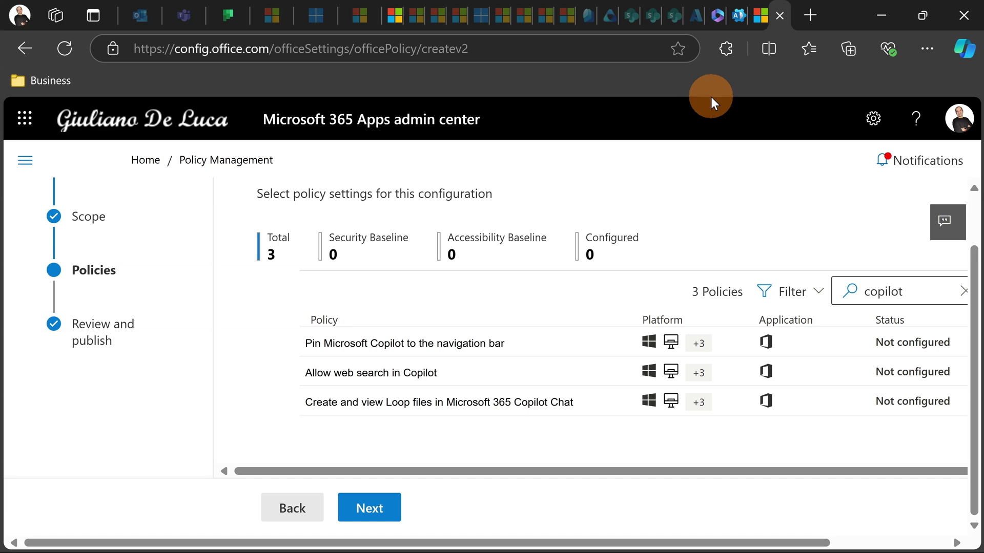
Step: Return to the Microsoft 365 home page with its Recommended files
click(717, 24)
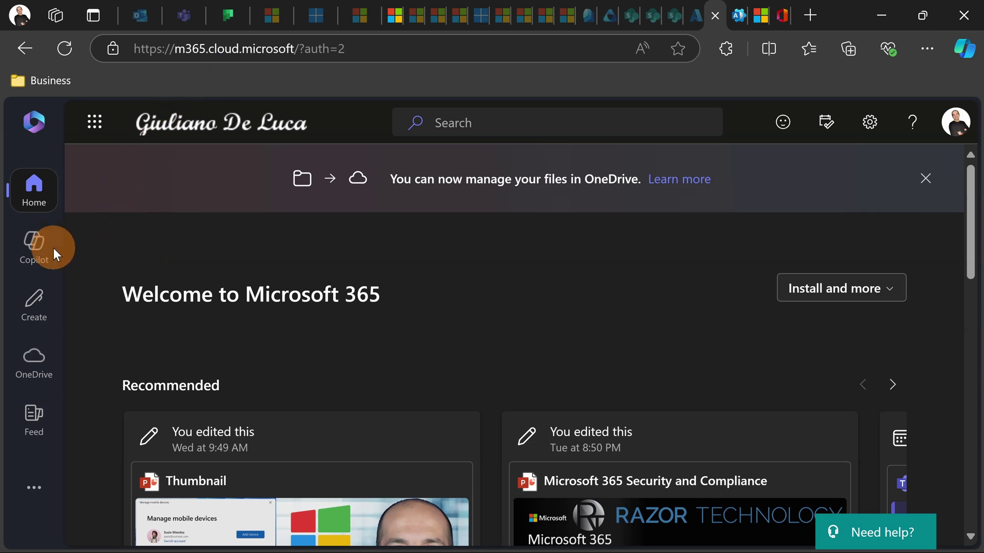
Step: Open Copilot Chat, browse the suggested prompt cards, and switch to Web mode
click(35, 256)
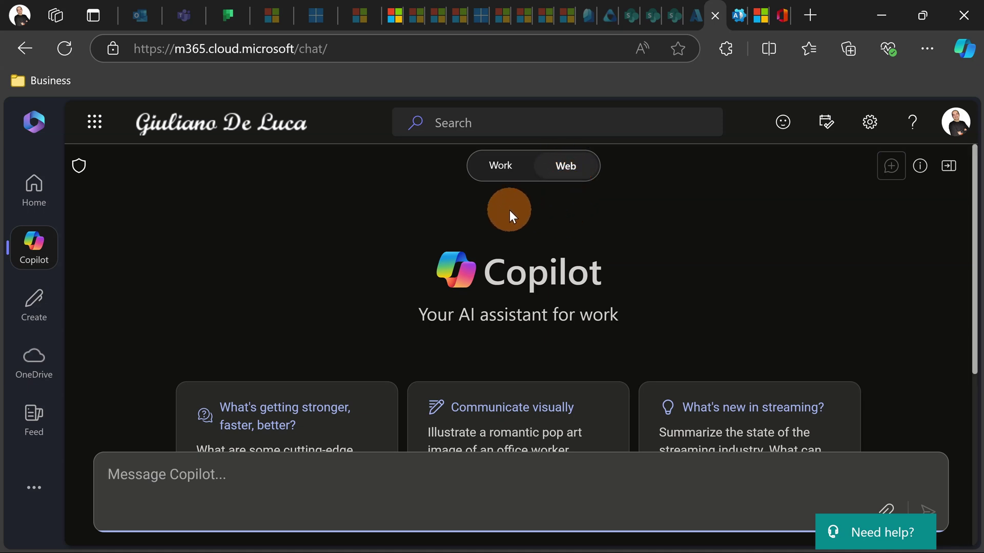
scroll(508, 208, down, 2)
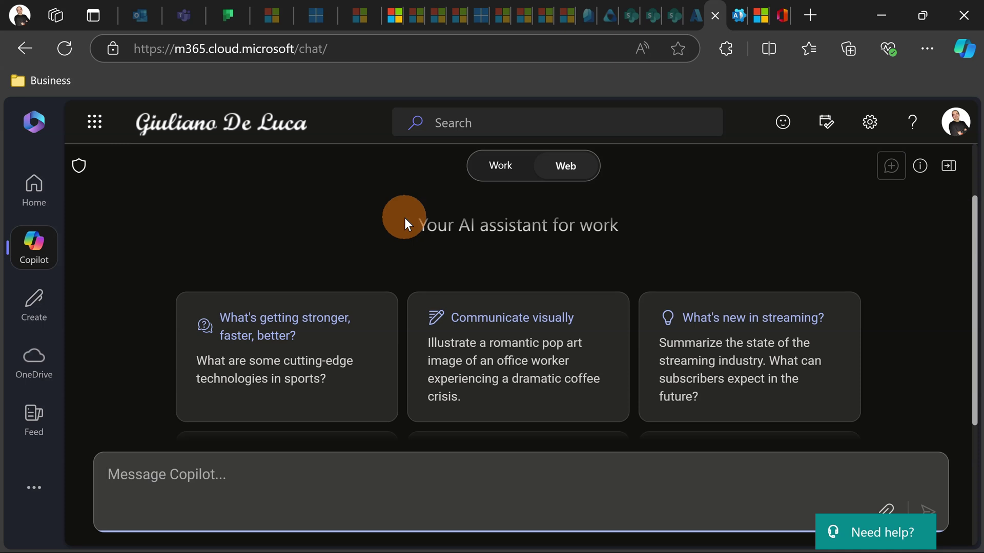
scroll(425, 215, up, 2)
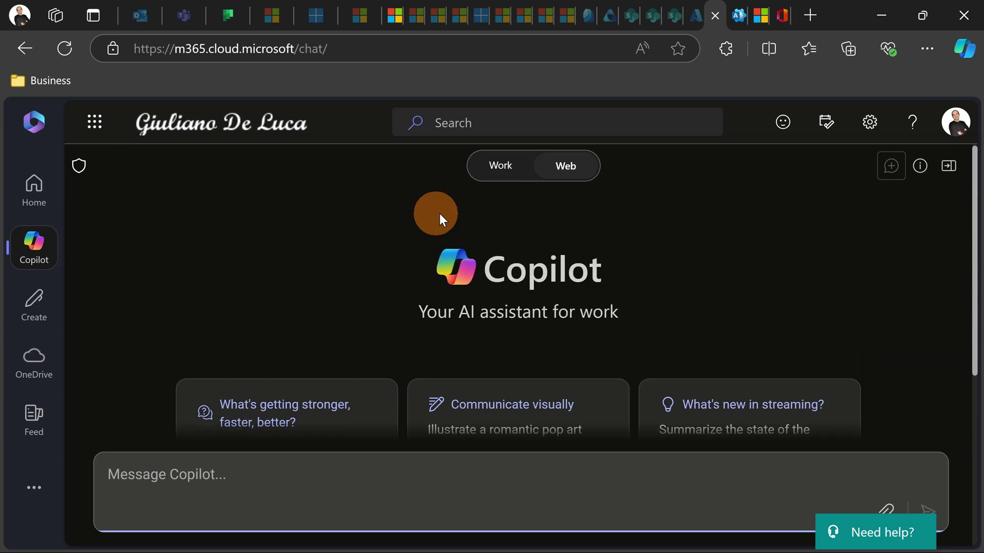
scroll(487, 210, down, 2)
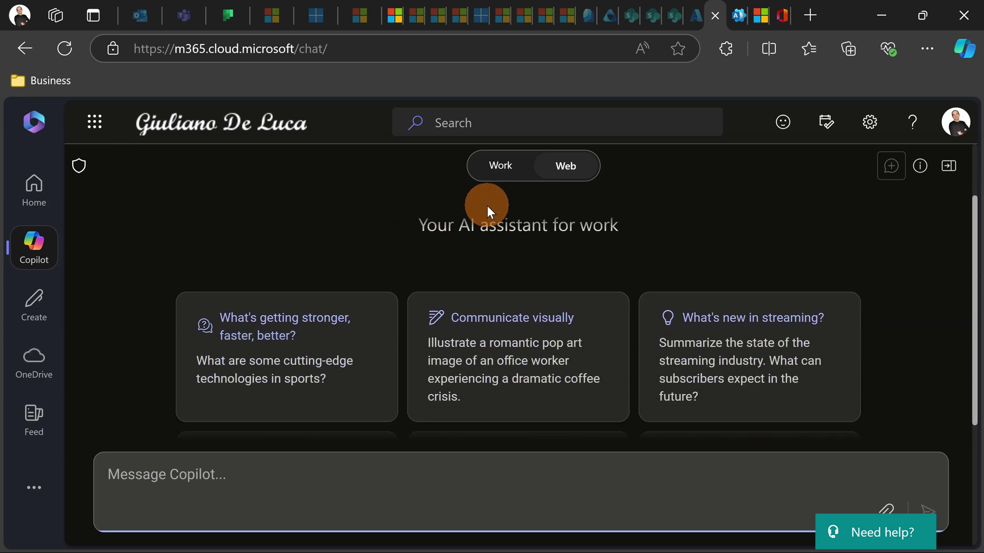
scroll(487, 211, down, 3)
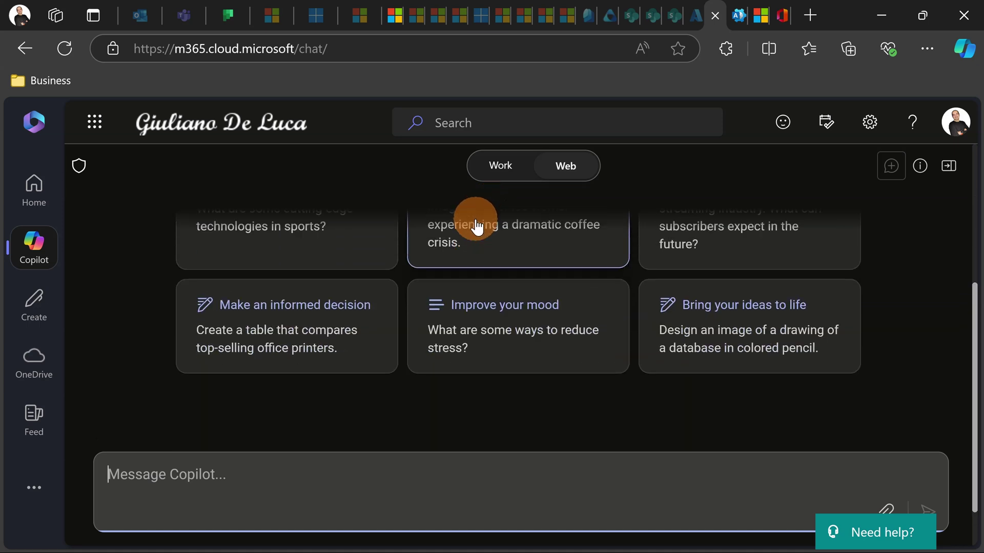
scroll(475, 225, up, 4)
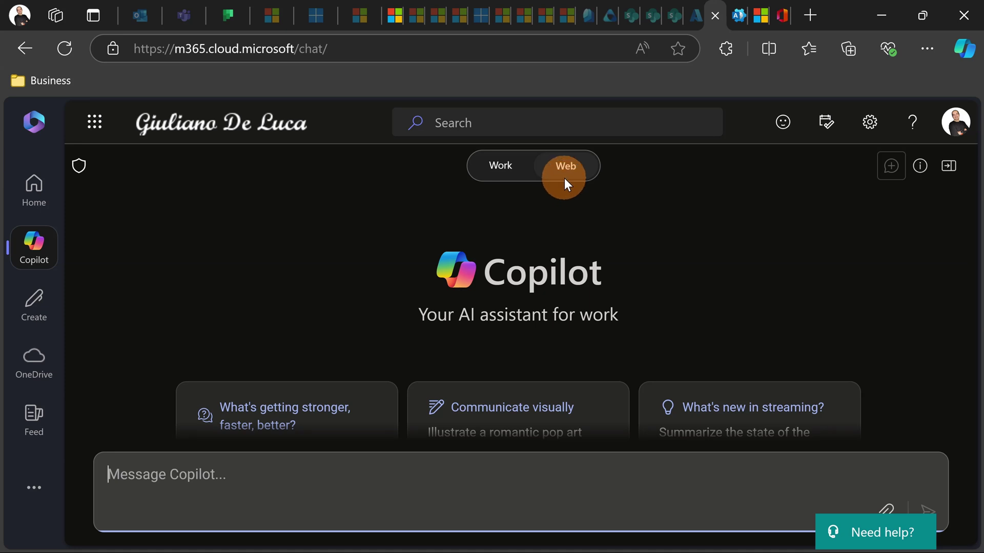
click(544, 166)
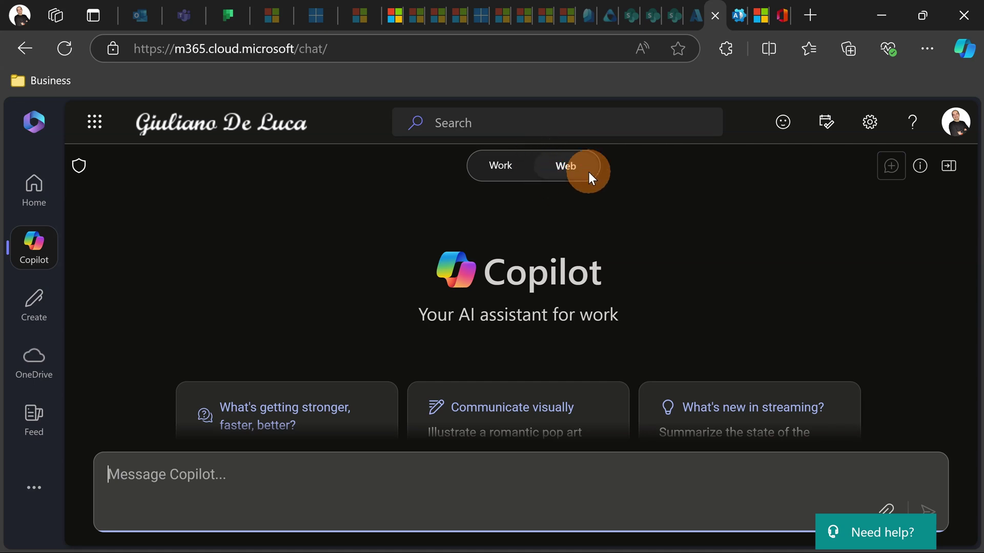
scroll(365, 247, down, 2)
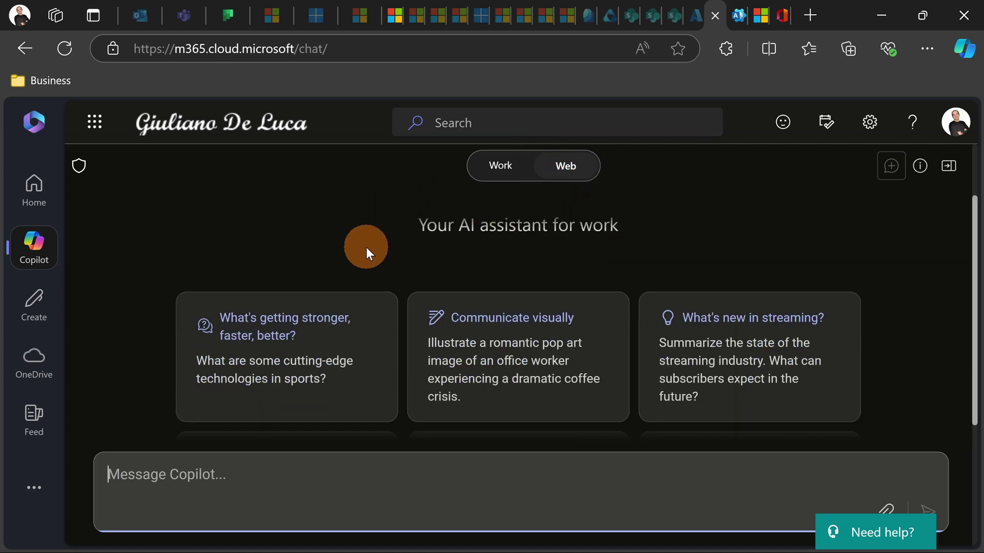
Step: Switch Copilot to Work mode and reopen the 'Help me prepare for' Loop meeting chat
click(493, 173)
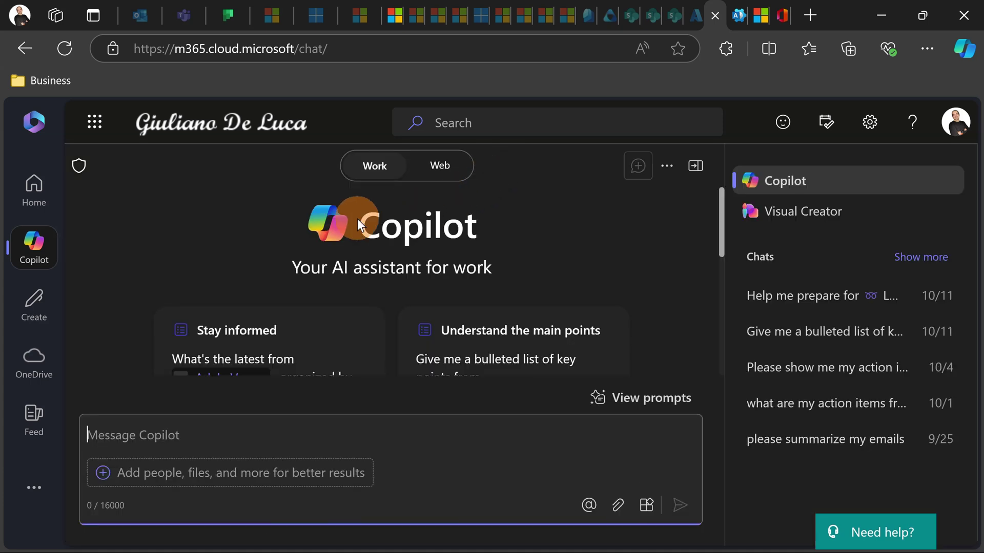
scroll(558, 233, down, 2)
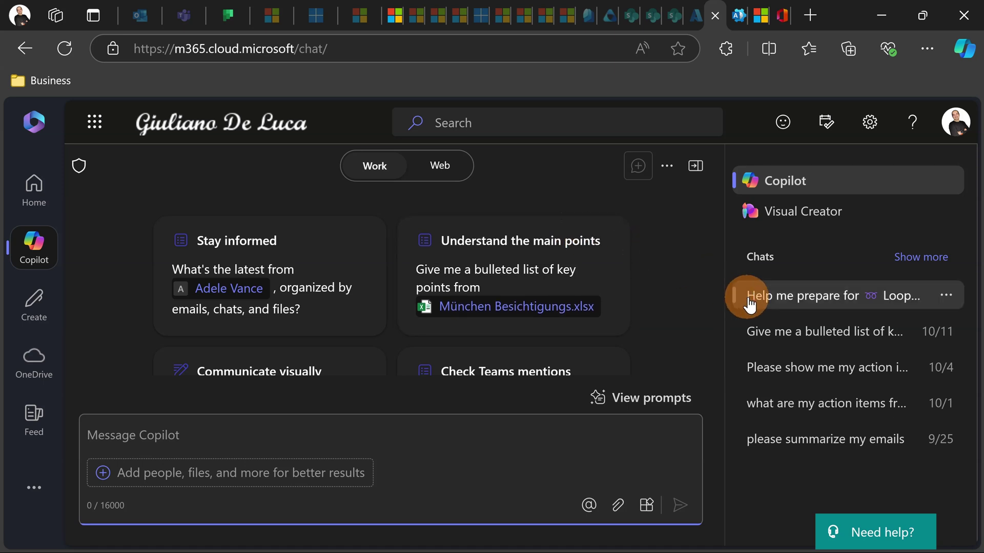
click(765, 303)
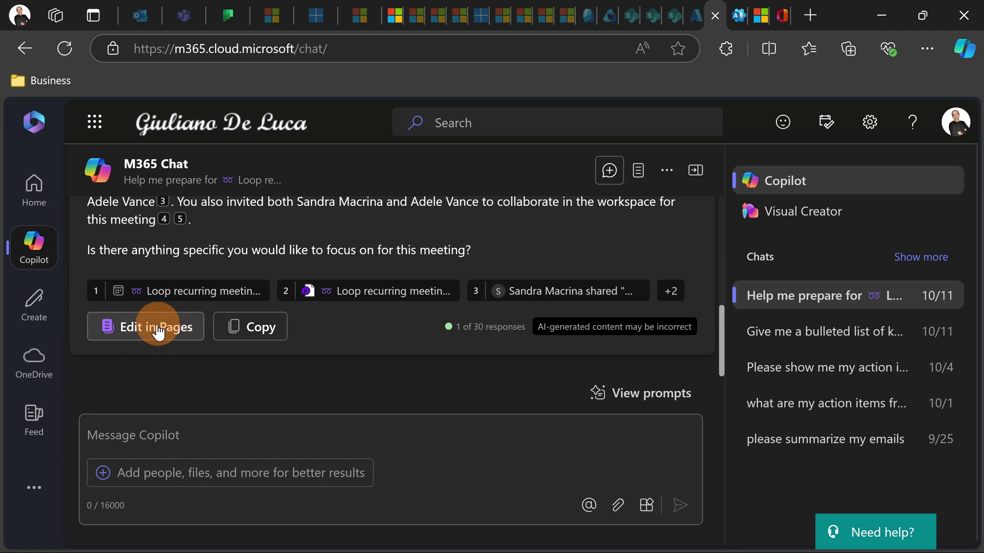
Step: Open Copilot's meeting-preparation response as a Page and review its content
click(128, 336)
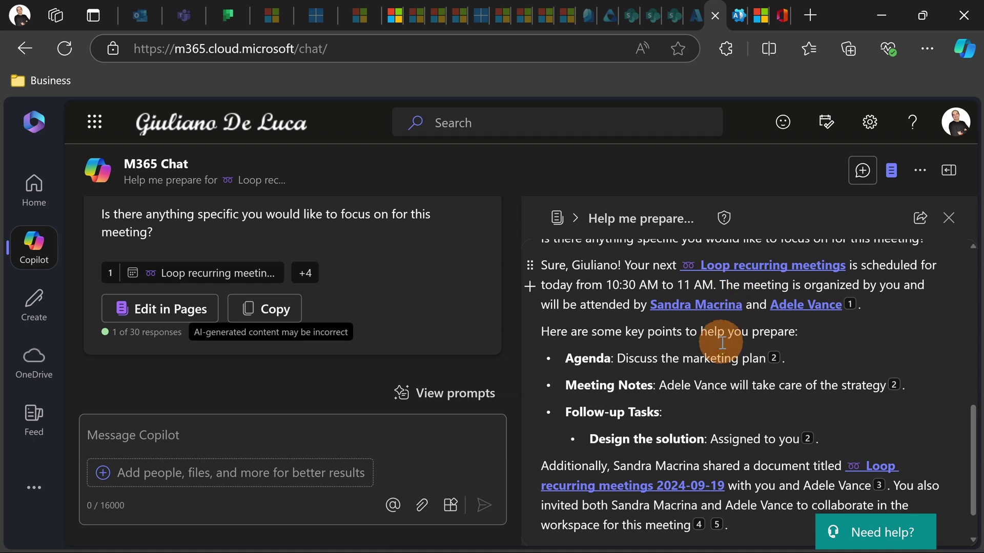
scroll(712, 341, up, 6)
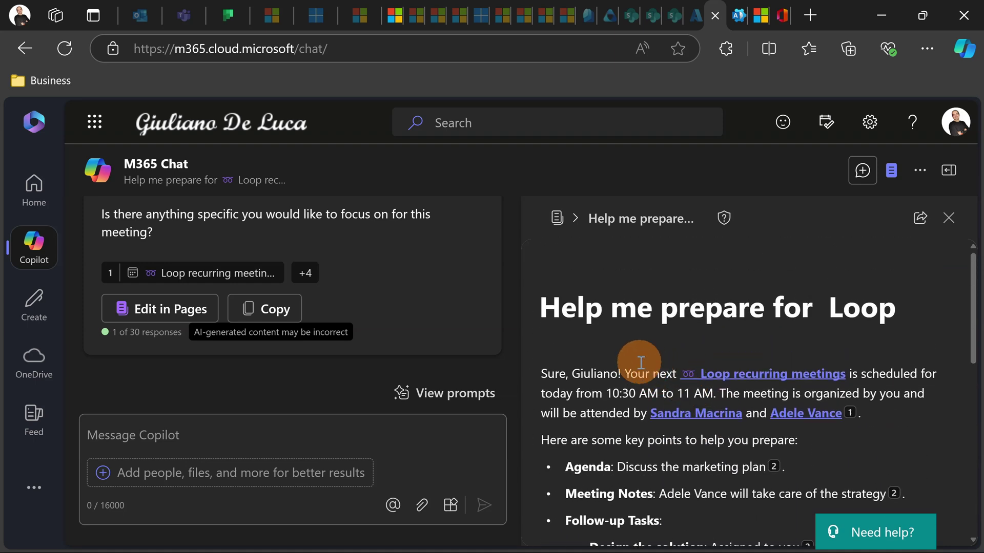
scroll(640, 358, down, 3)
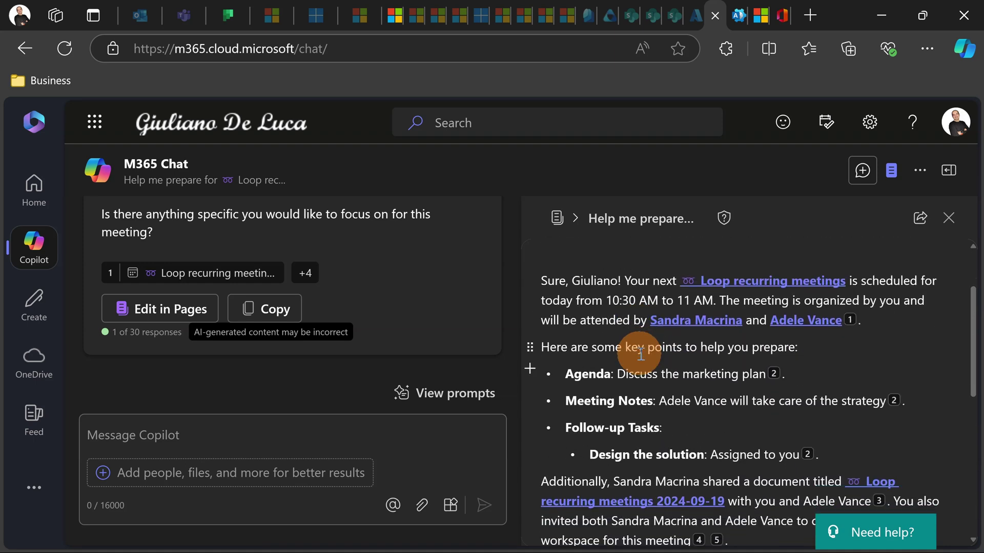
scroll(640, 353, down, 5)
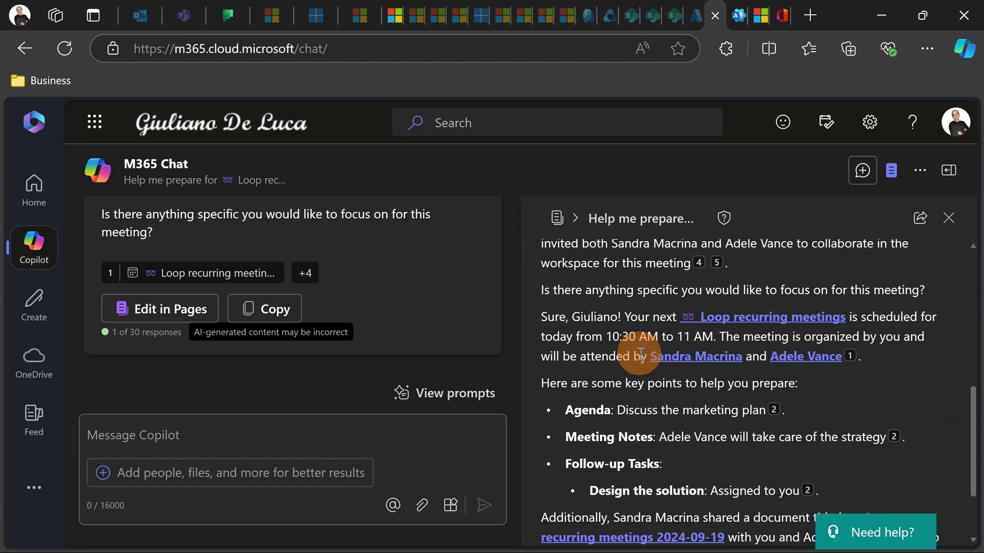
scroll(638, 353, up, 10)
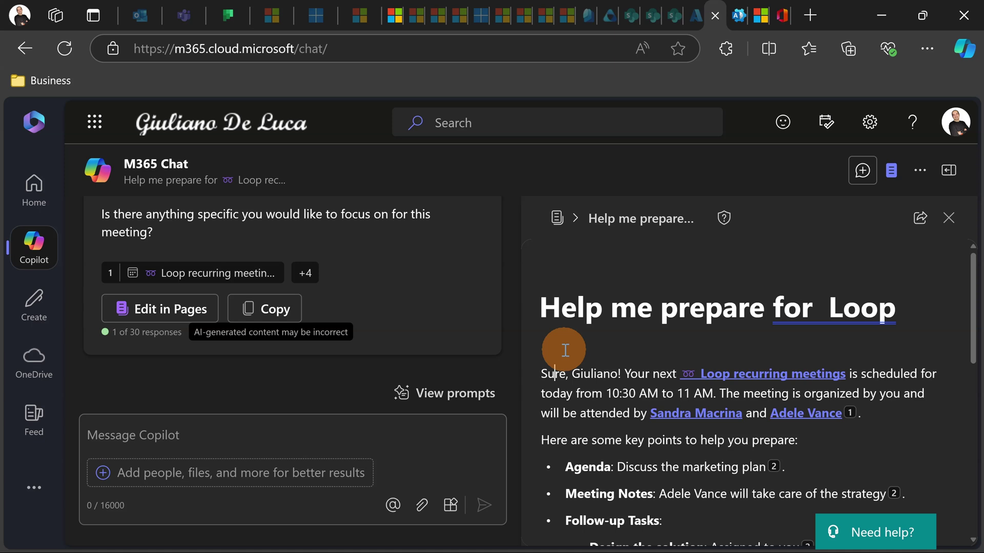
Step: Insert a callout block on a new line above the response
click(539, 378)
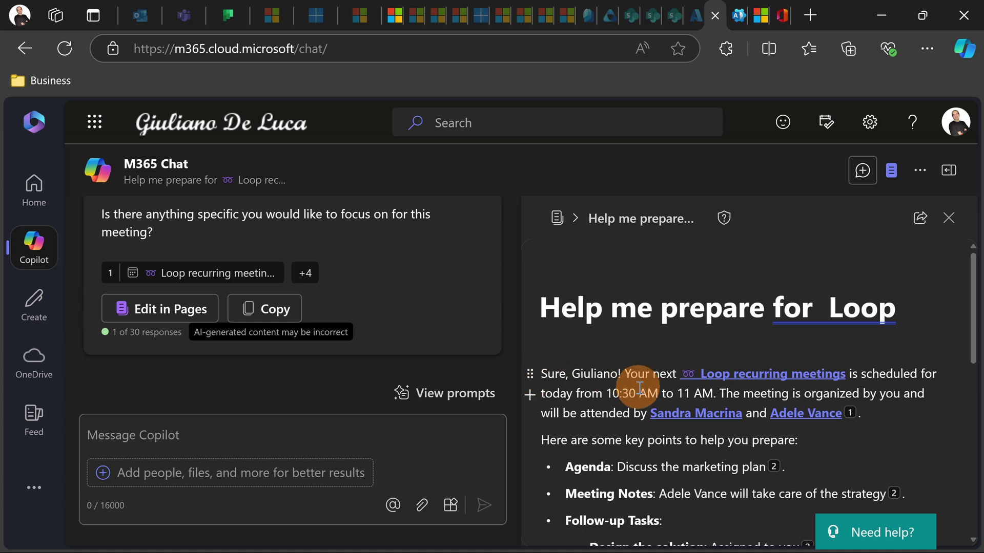
key(Return)
key(Up)
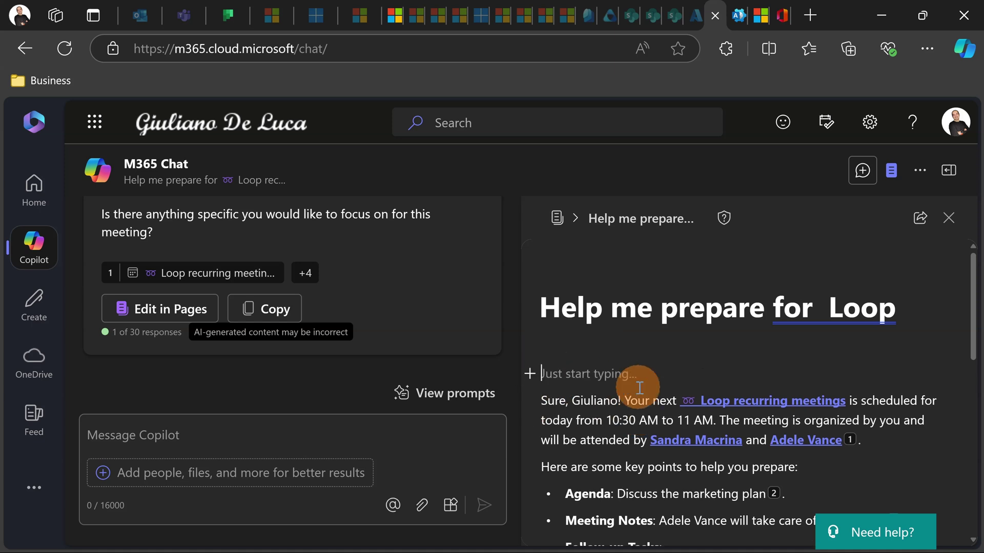
text(/c)
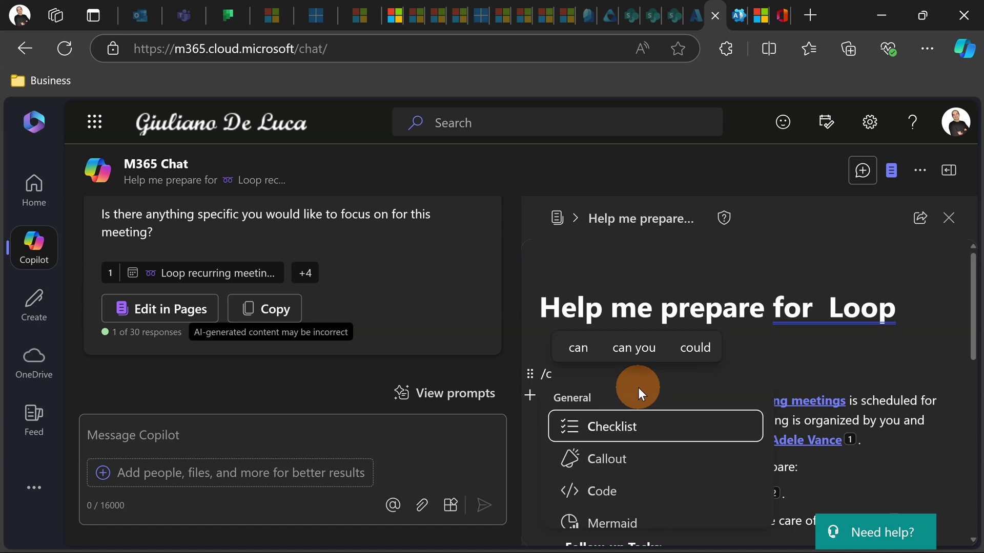
click(606, 461)
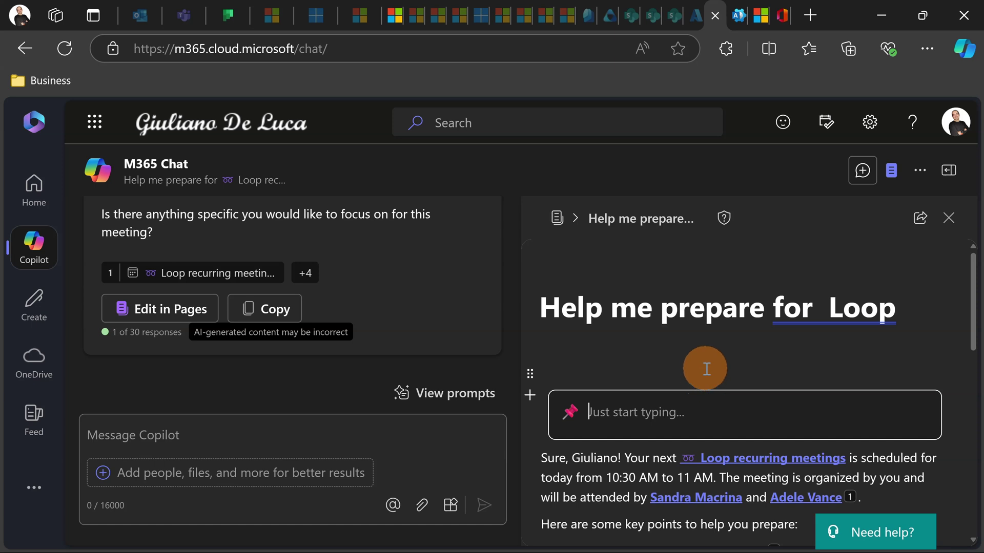
Step: Mention both meeting attendees inside the callout via People suggestions
text(@adel)
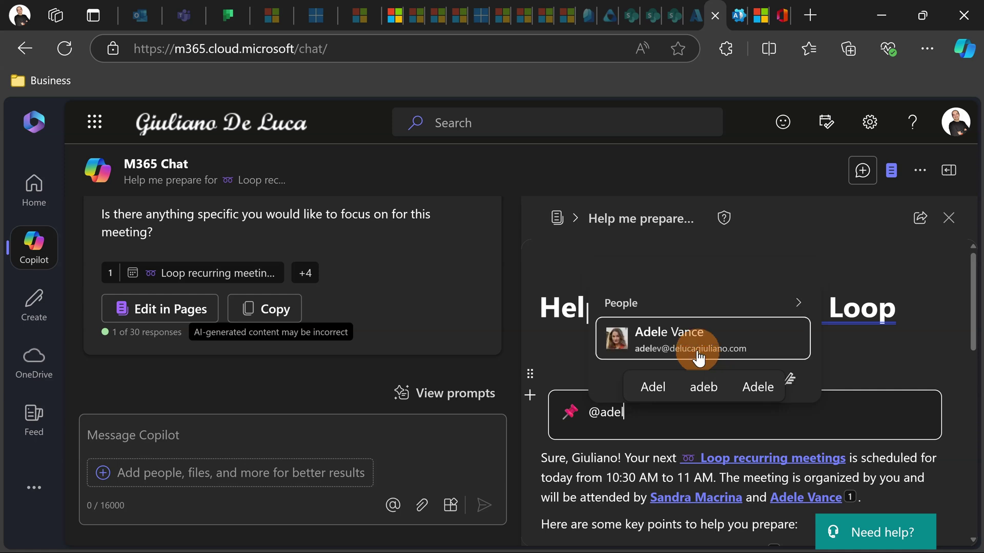
click(699, 353)
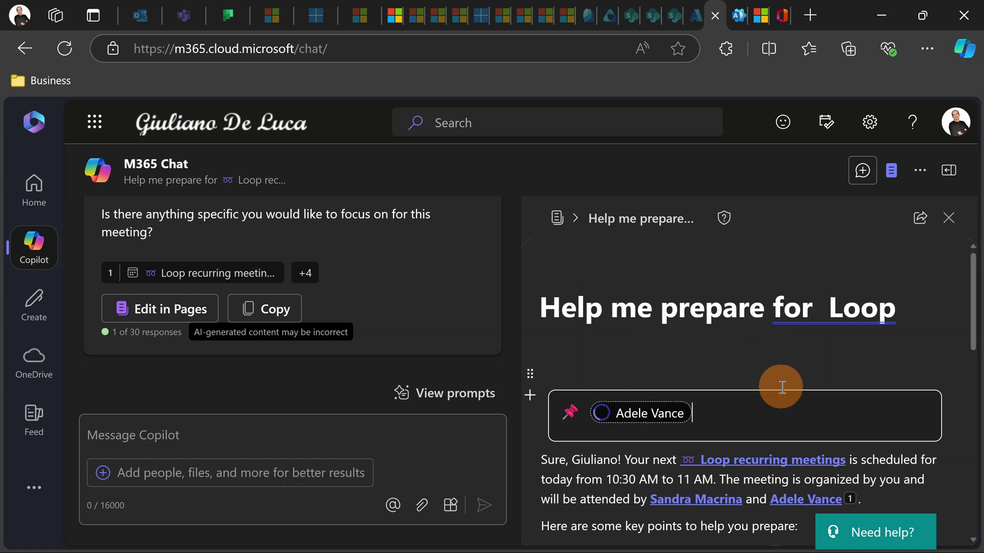
text(@nesto)
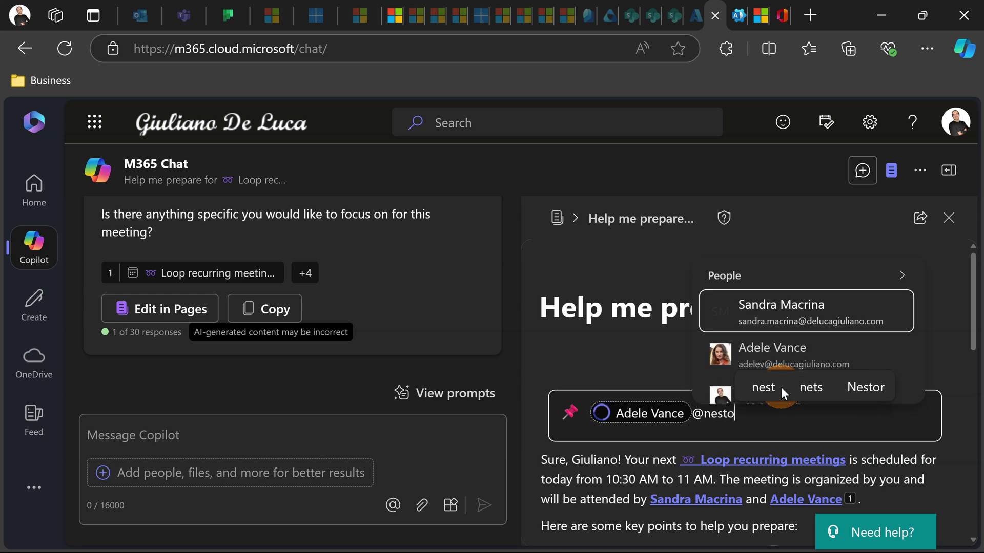
key(BackSpace)
key(BackSpace)
key(BackSpace)
key(BackSpace)
key(BackSpace)
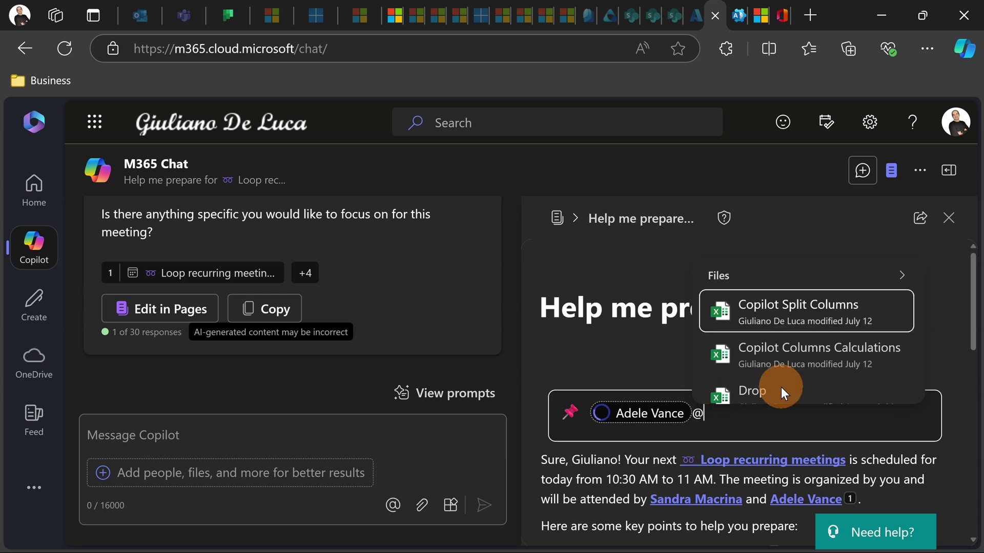
text(san)
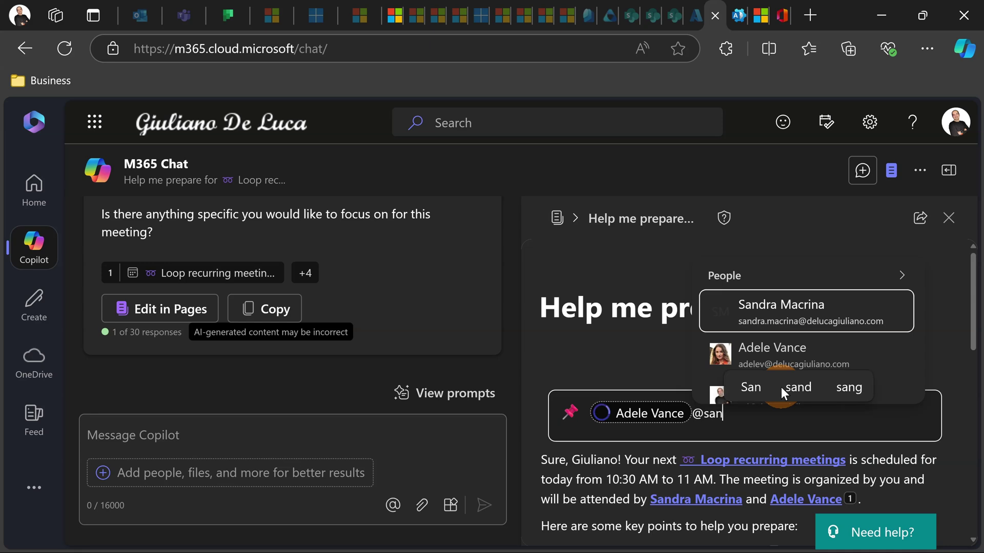
click(752, 311)
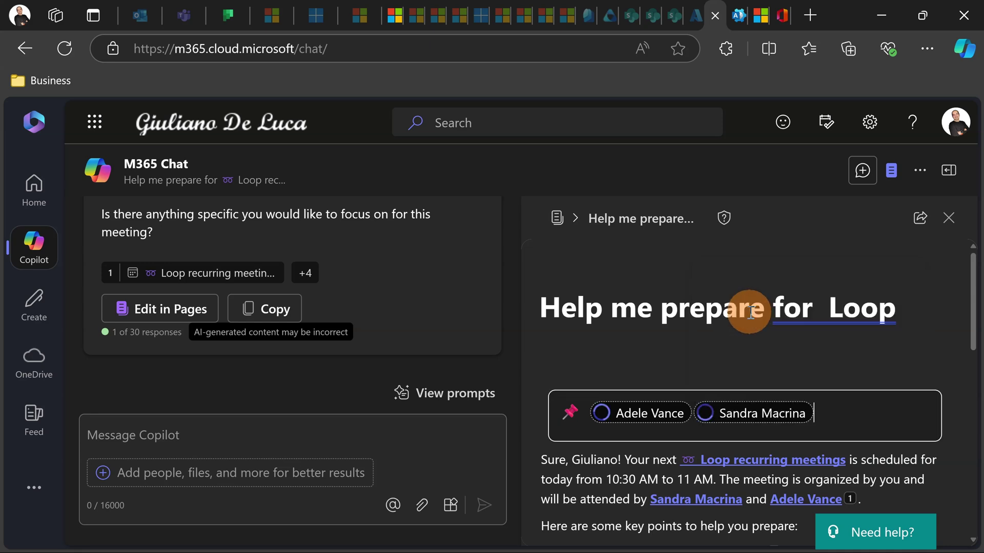
scroll(709, 320, down, 2)
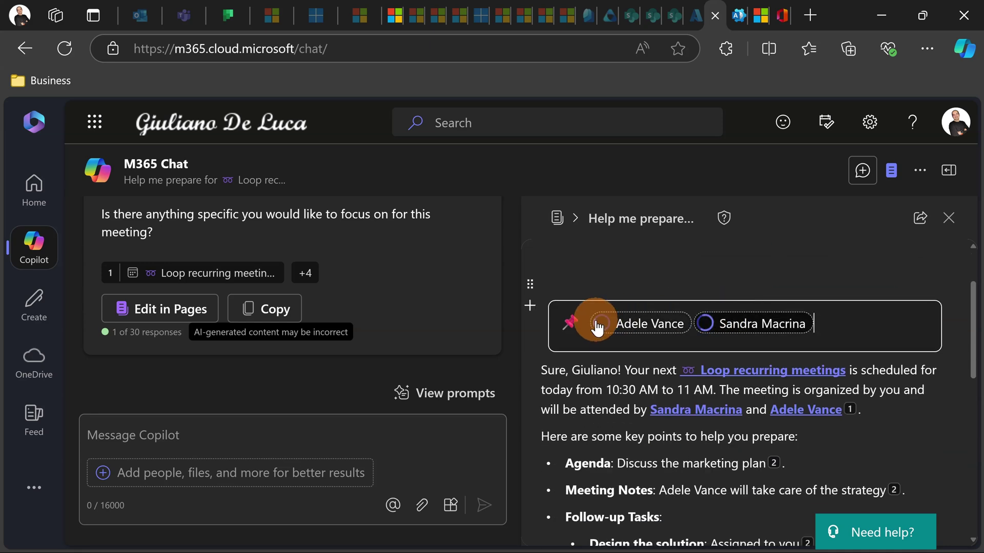
scroll(595, 322, down, 2)
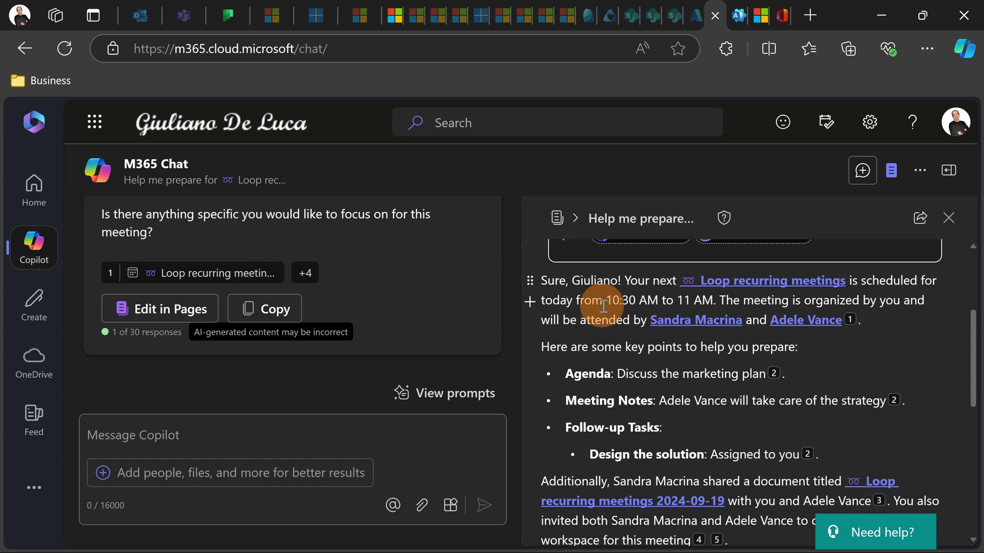
scroll(603, 307, down, 2)
scroll(603, 306, down, 2)
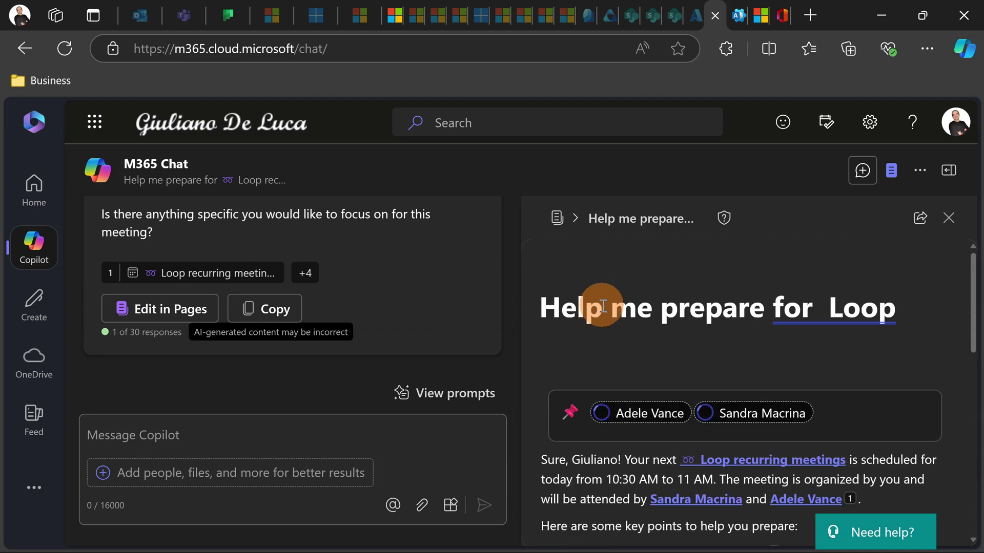
scroll(566, 373, down, 5)
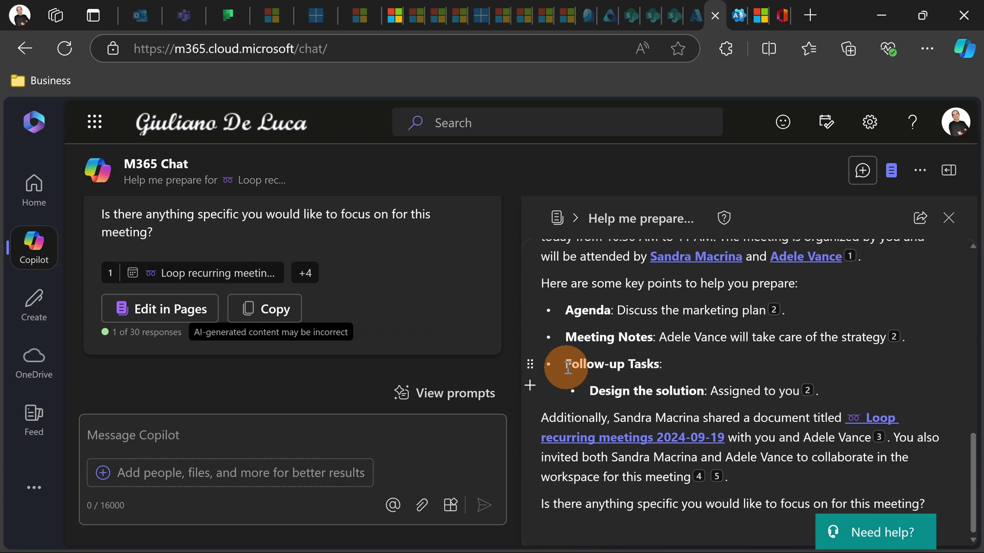
click(925, 507)
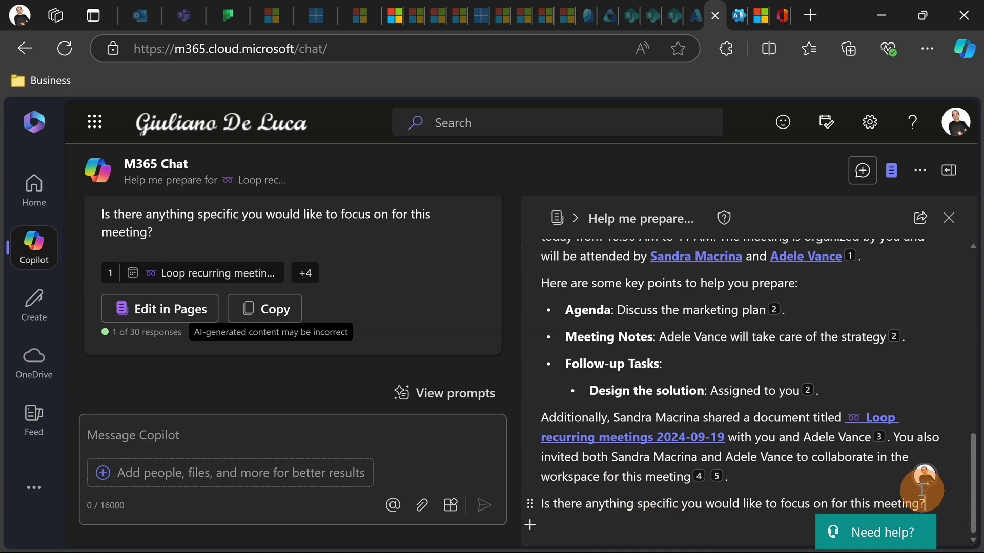
Step: Add a bulleted list after the closing question with items 'Task 1' and 'Task 2'
key(Return)
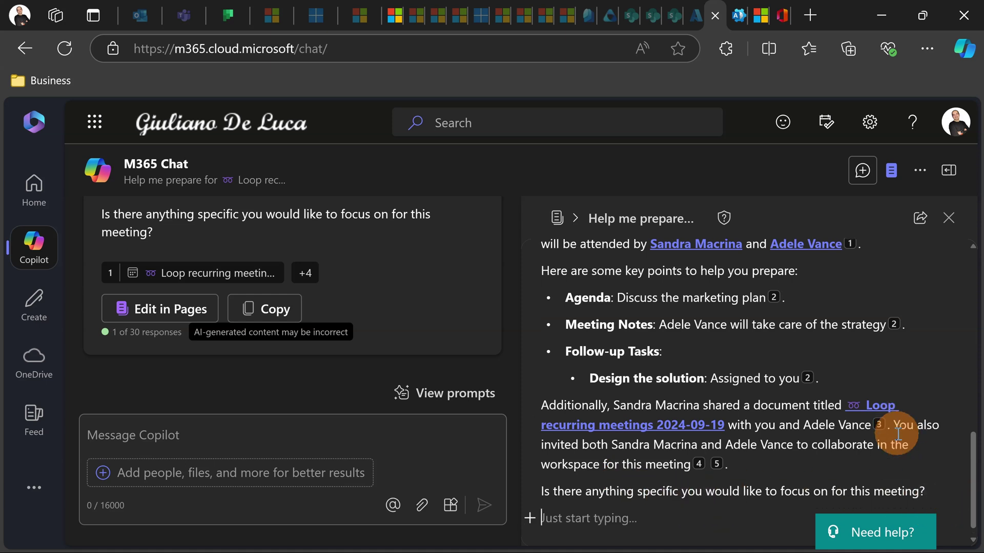
text(/)
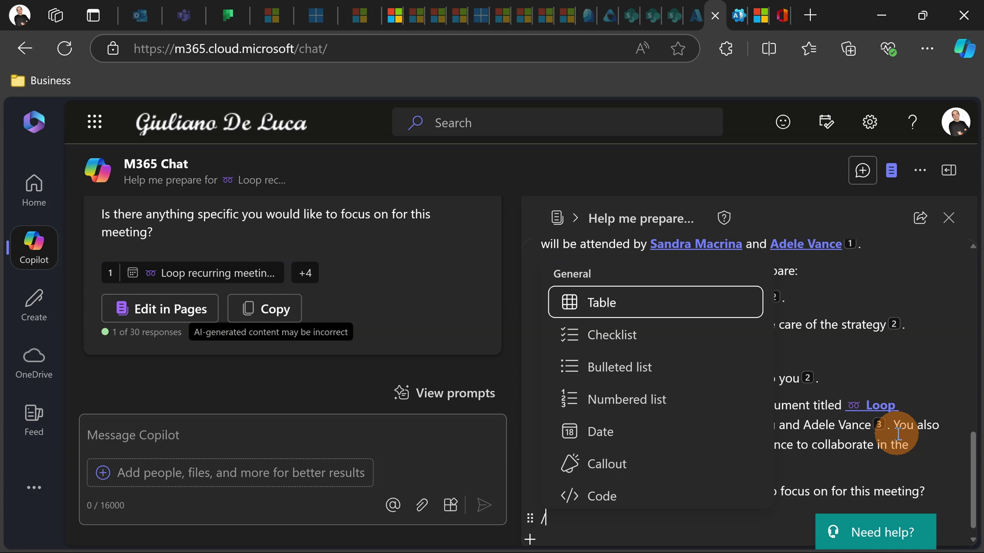
key(Down)
key(Up)
key(Down)
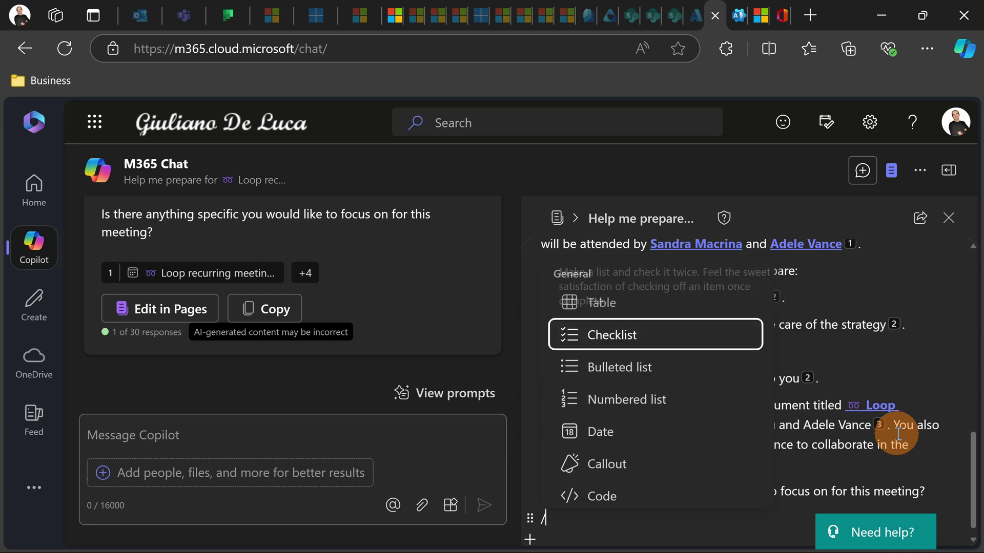
key(Down)
key(Return)
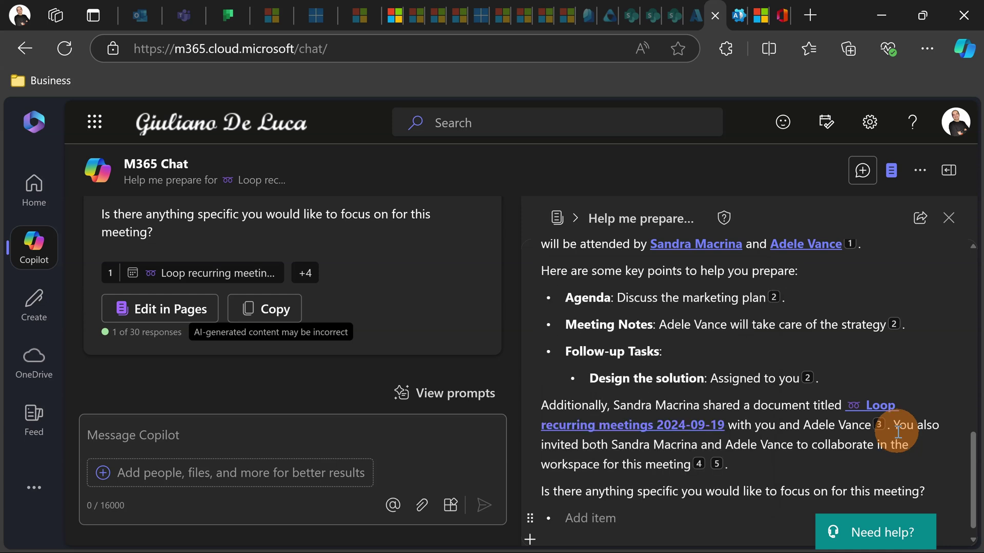
text(Task)
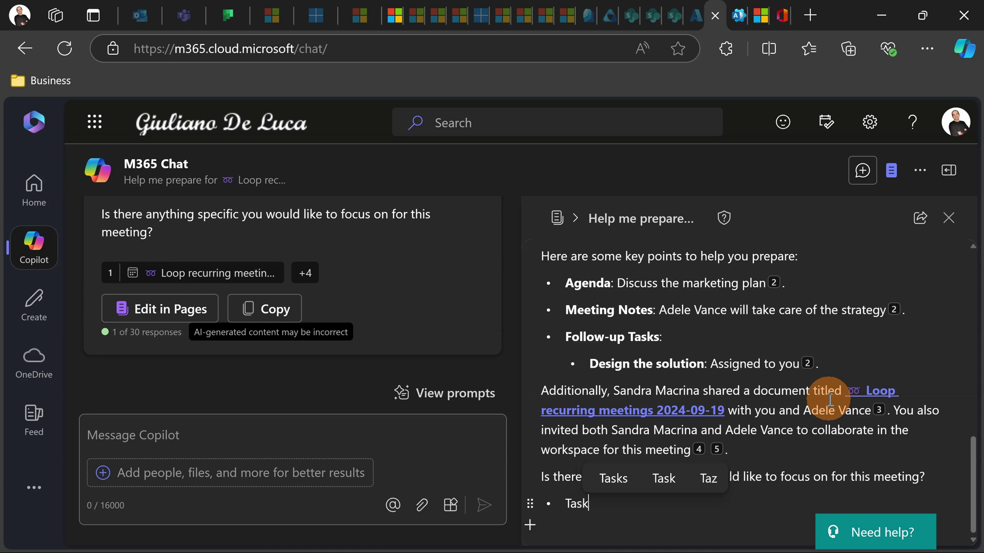
text( 1)
key(Return)
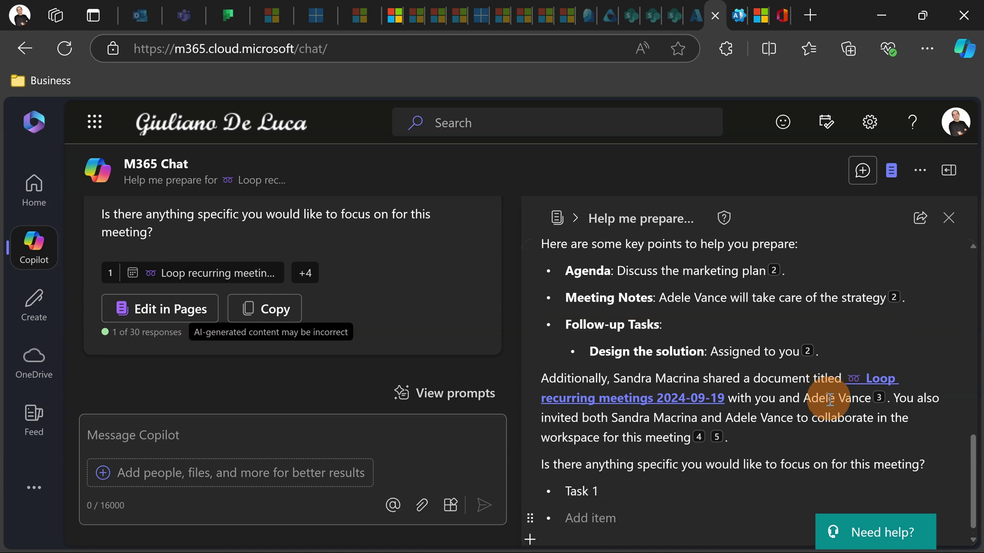
text(Task 2)
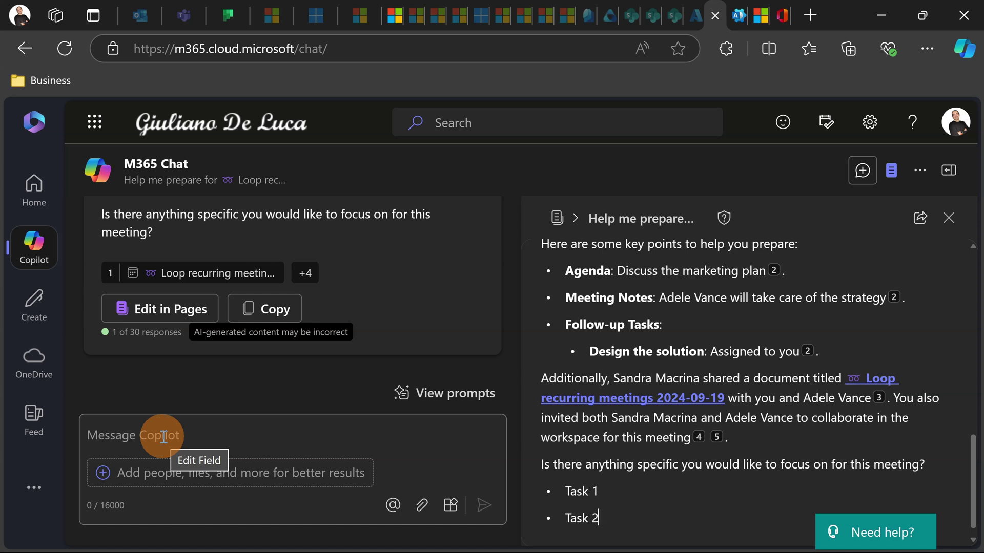
scroll(531, 248, up, 3)
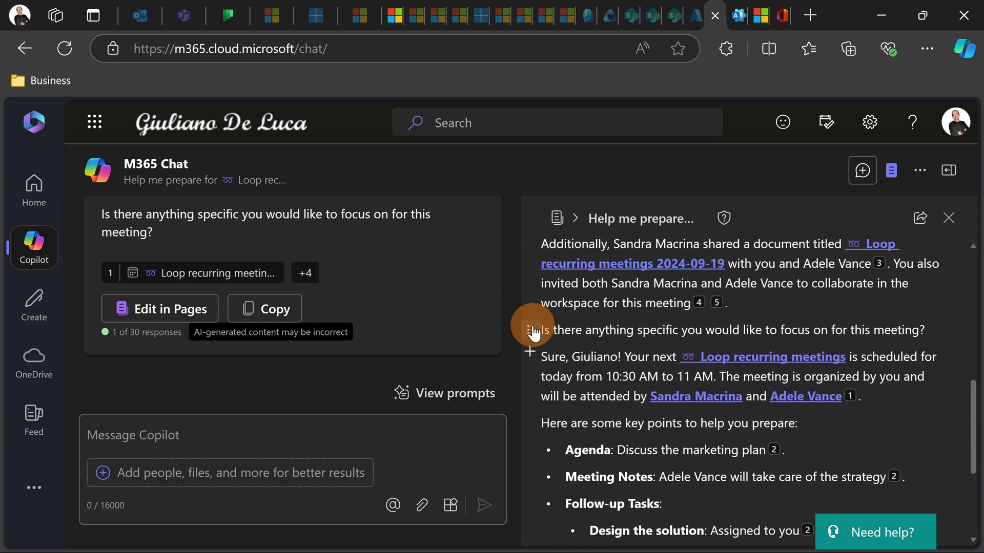
scroll(528, 328, down, 3)
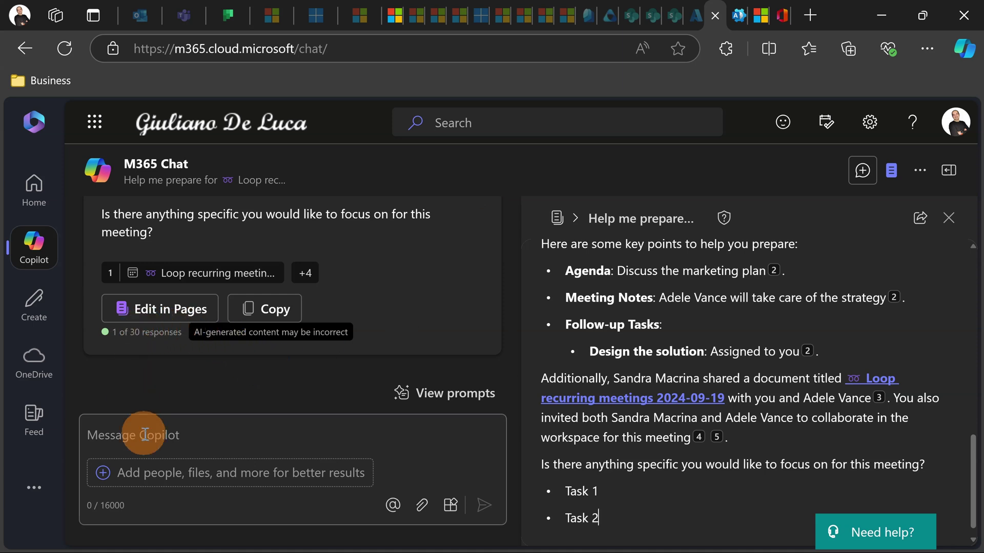
Step: Attach foerderrichtlinie_klimaneutrale_antriebe.pdf and ask to add its content and prepare an Agenda for next meeting
click(132, 474)
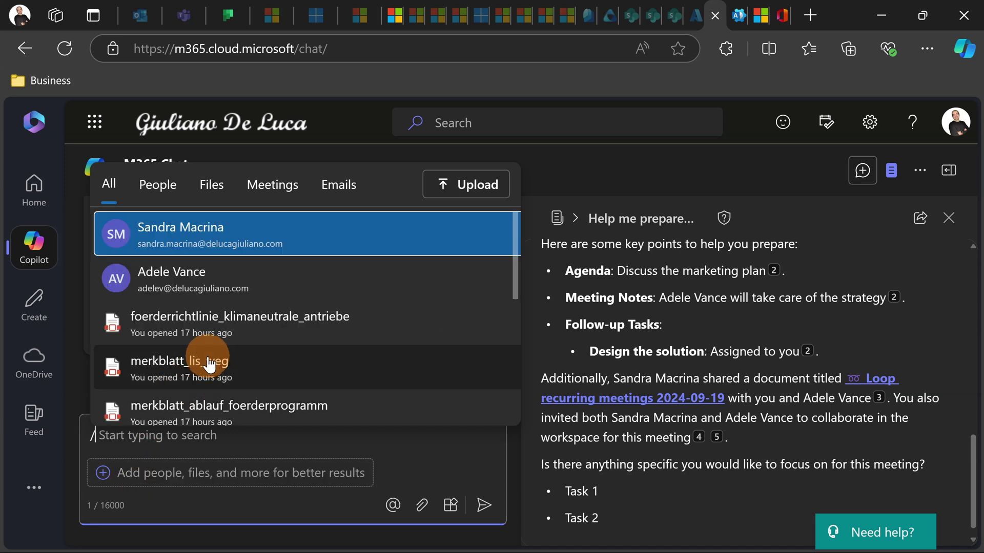
click(213, 326)
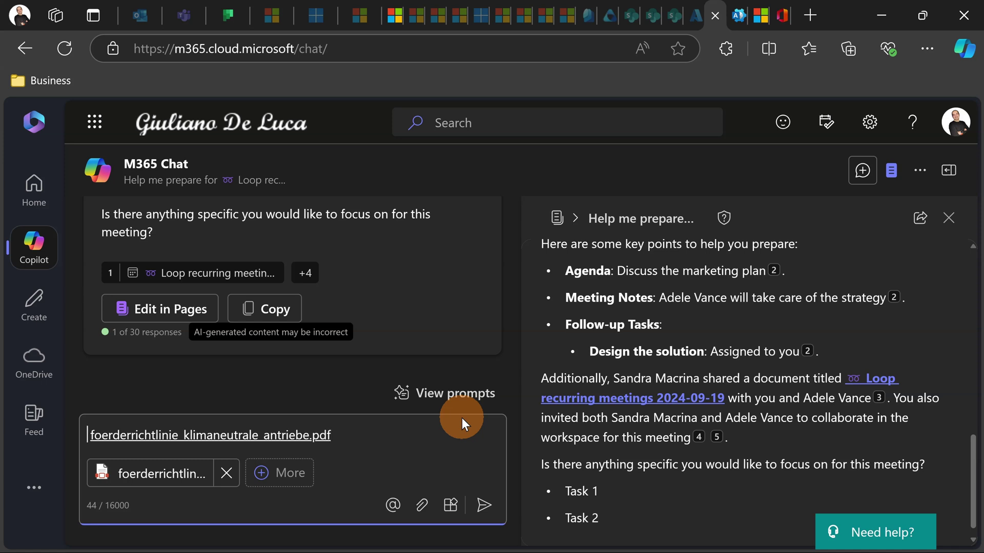
text(Add )
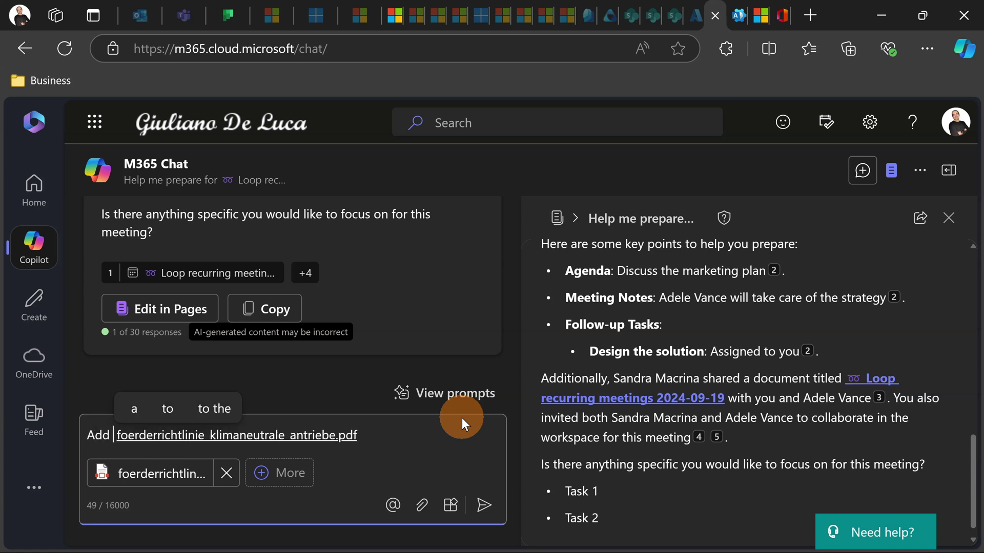
text(content )
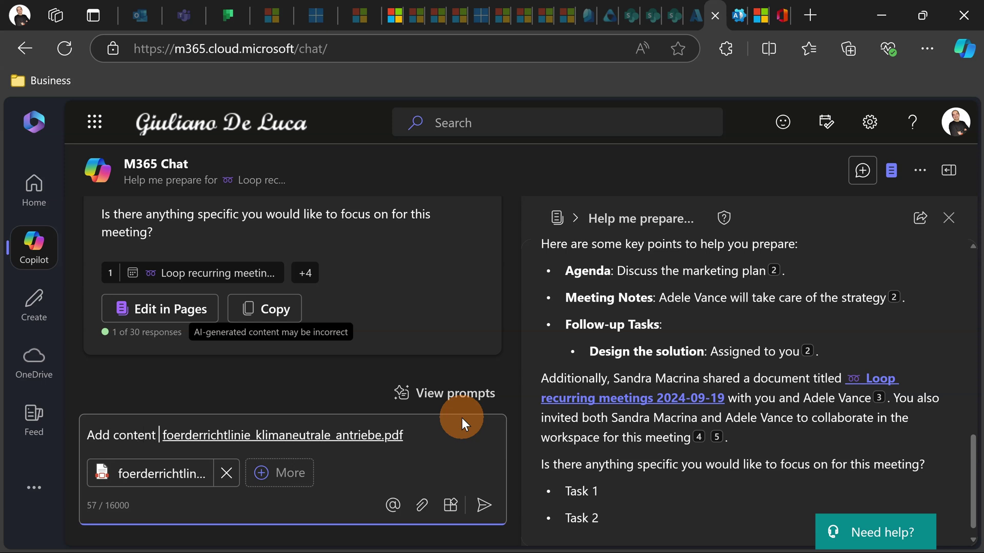
text(from this )
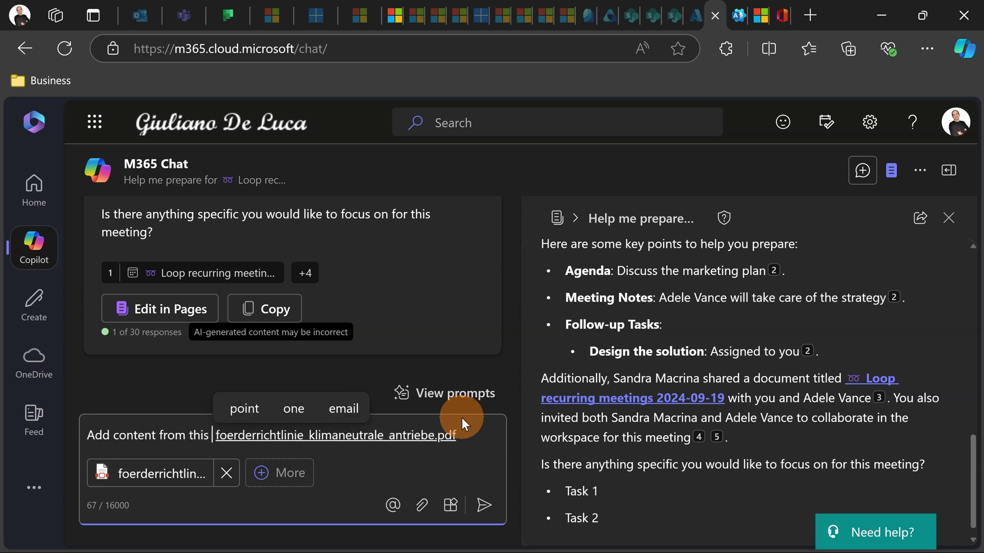
text(file)
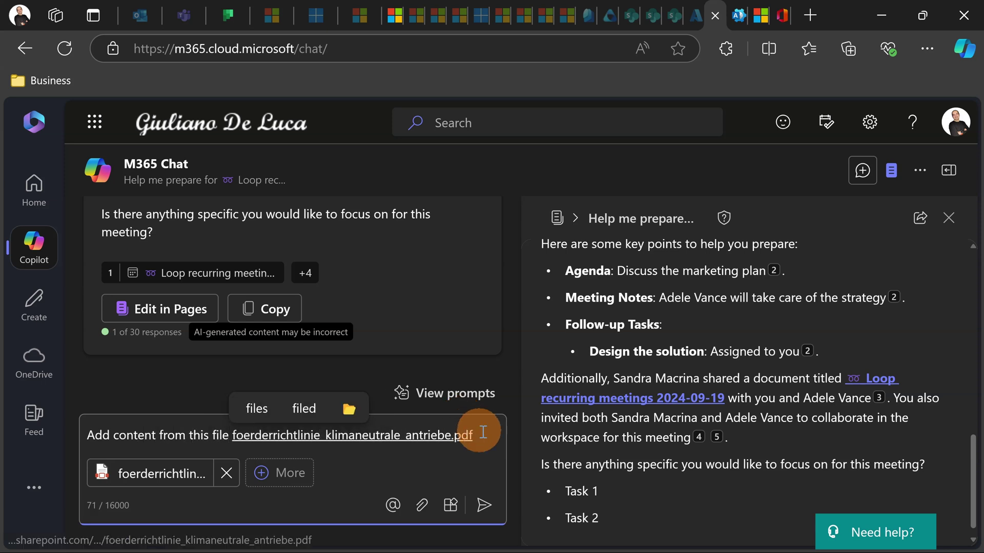
click(491, 432)
text(and)
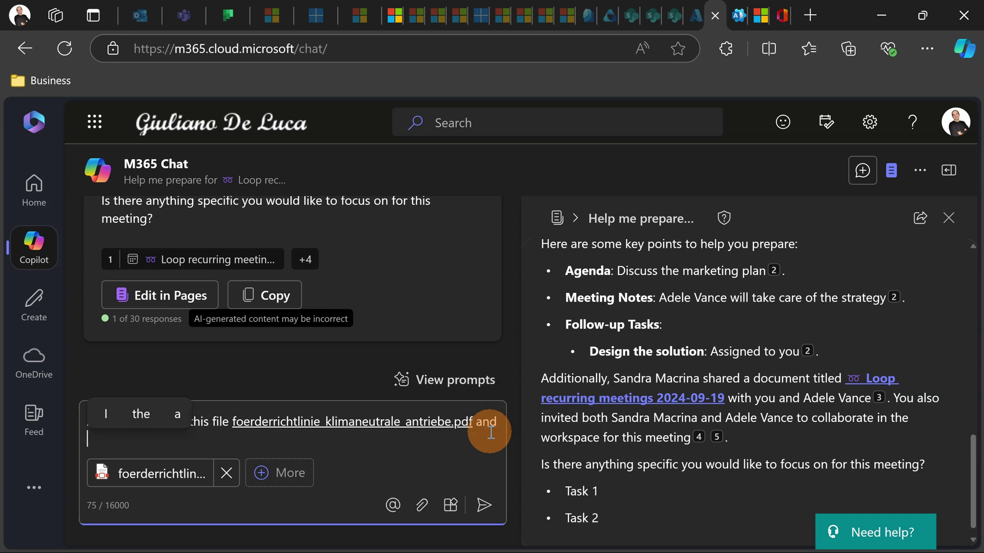
text( prepare an )
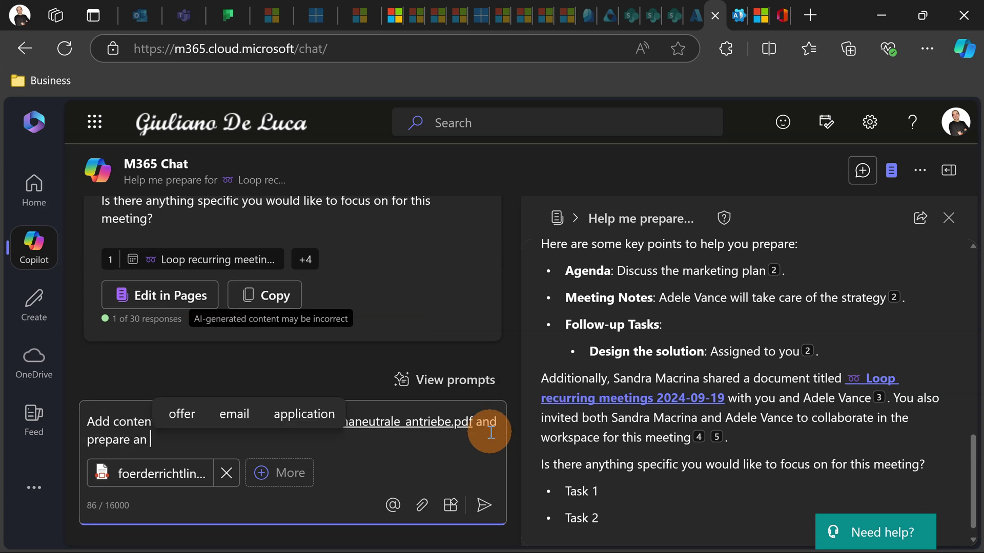
text(Agenda )
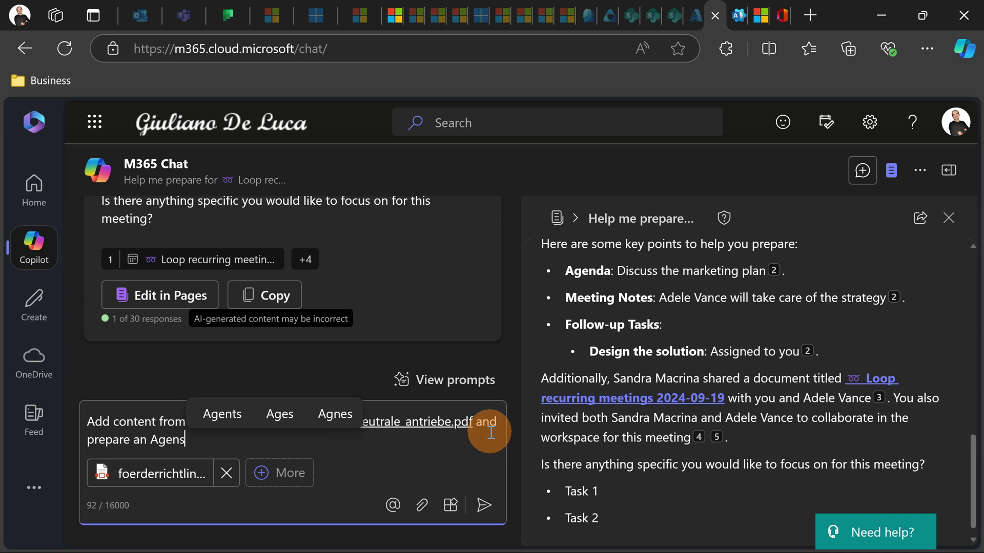
text(for n)
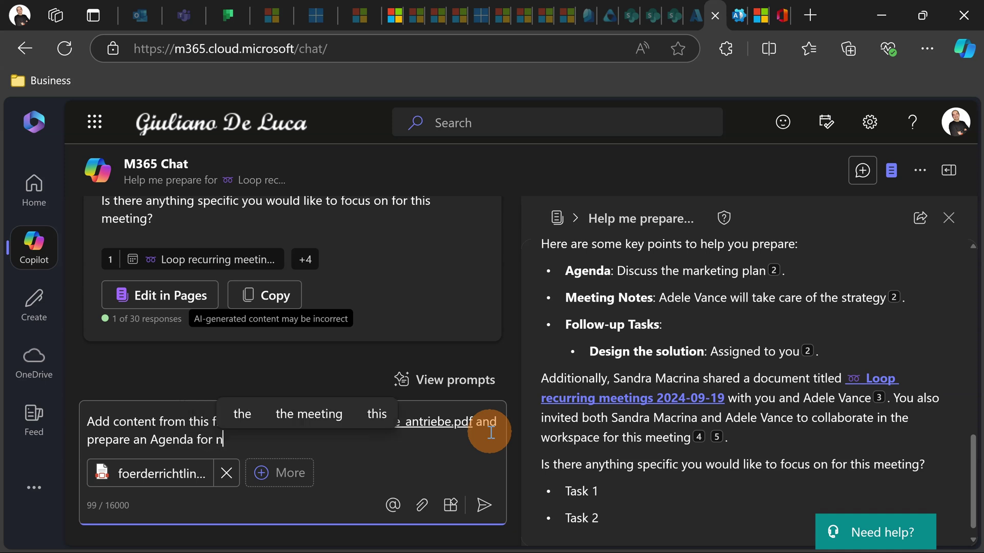
text(ext meeting)
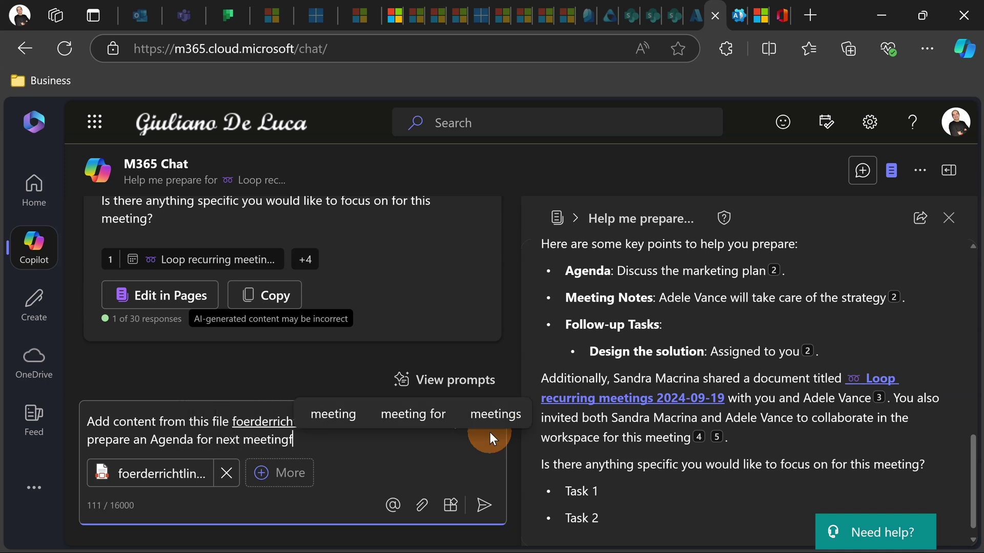
Step: Send the request and read Copilot's funding-guideline summary and agenda down to Edit in Pages
click(482, 505)
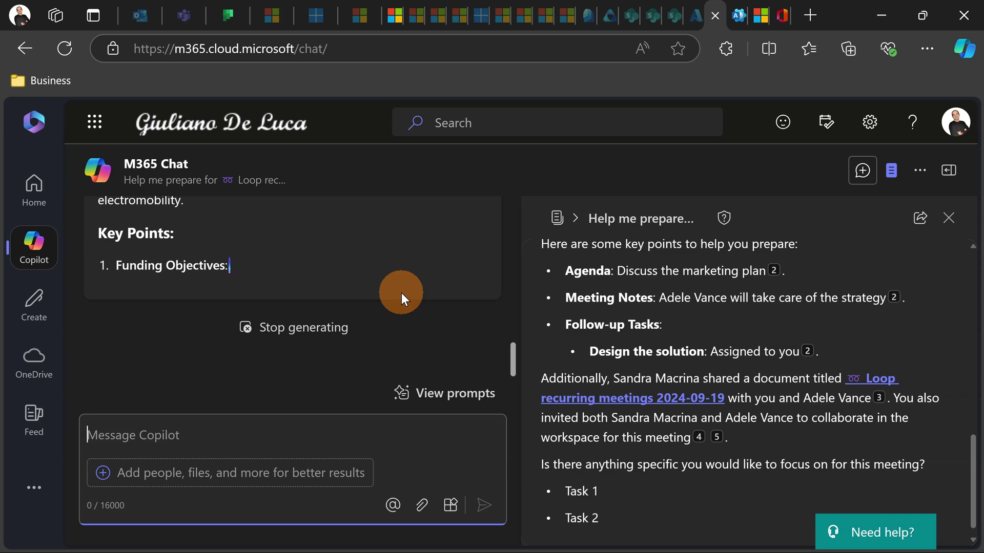
scroll(356, 270, up, 8)
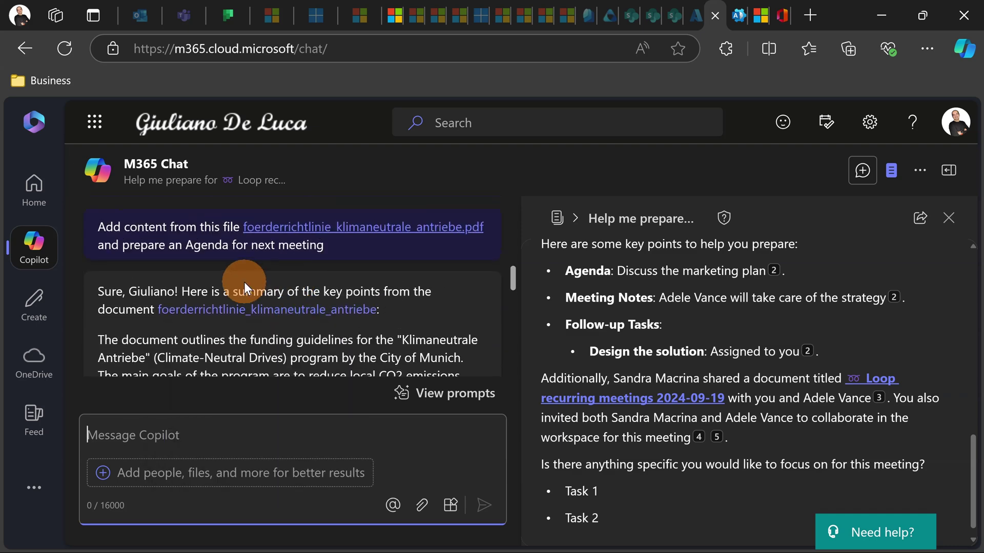
scroll(245, 281, down, 1)
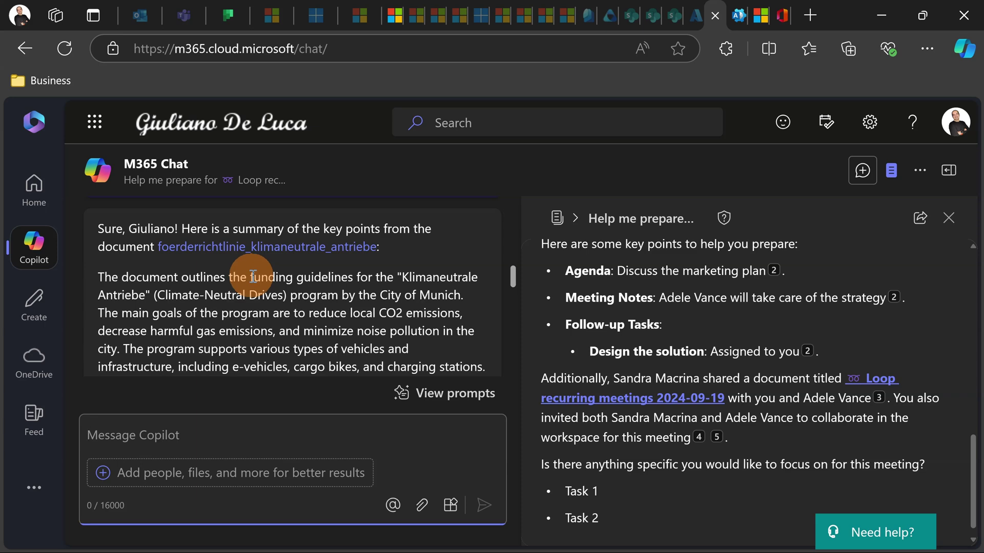
scroll(252, 277, down, 1)
scroll(253, 277, down, 2)
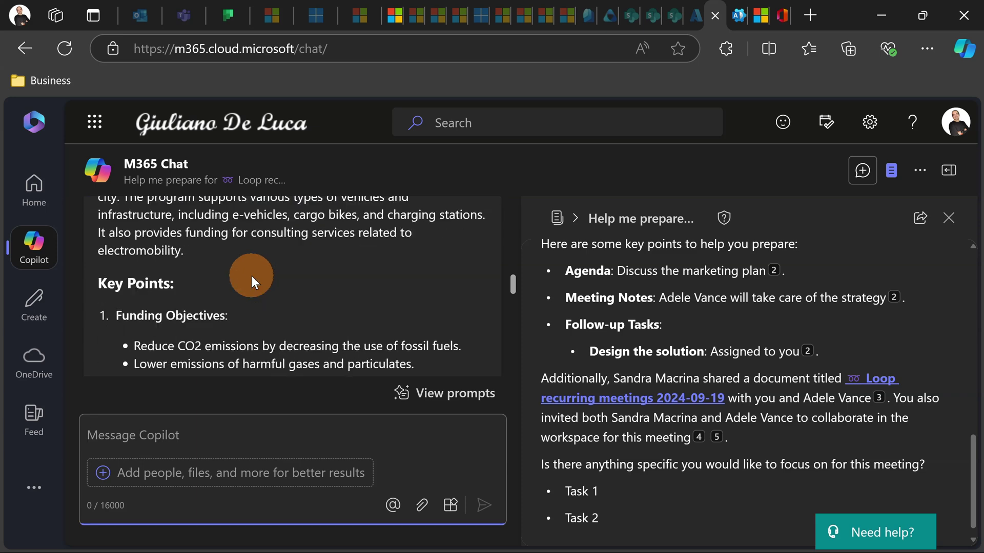
scroll(251, 276, down, 2)
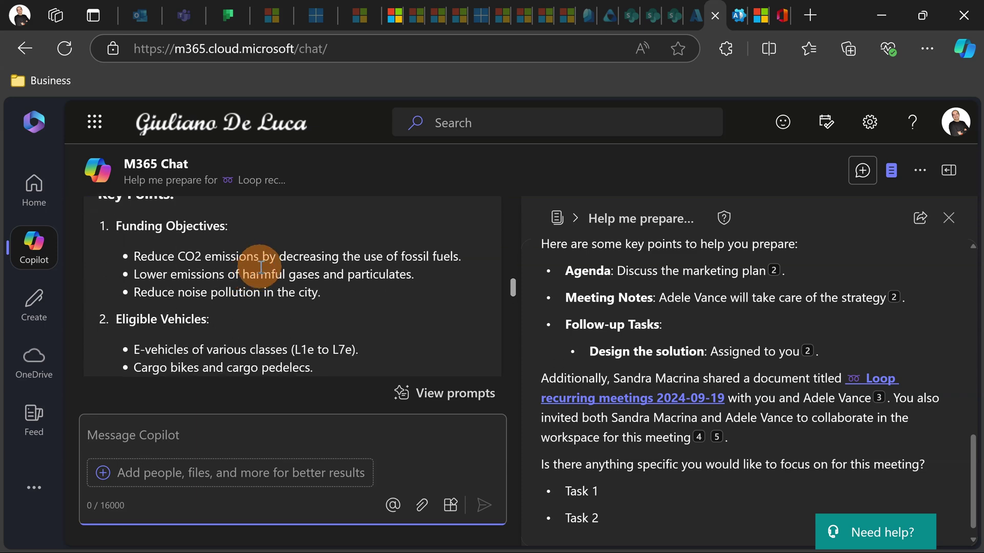
scroll(260, 267, down, 2)
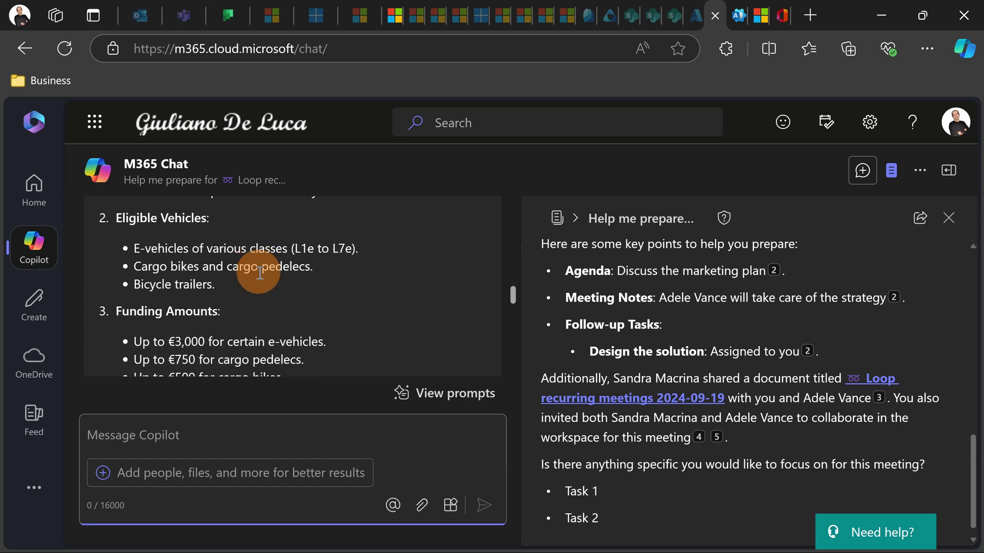
scroll(260, 273, down, 10)
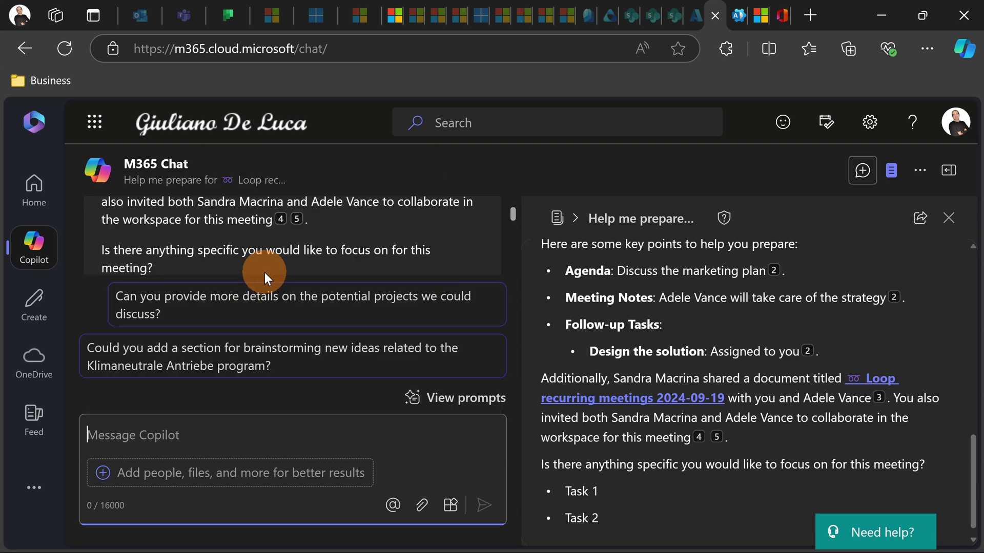
scroll(264, 272, down, 10)
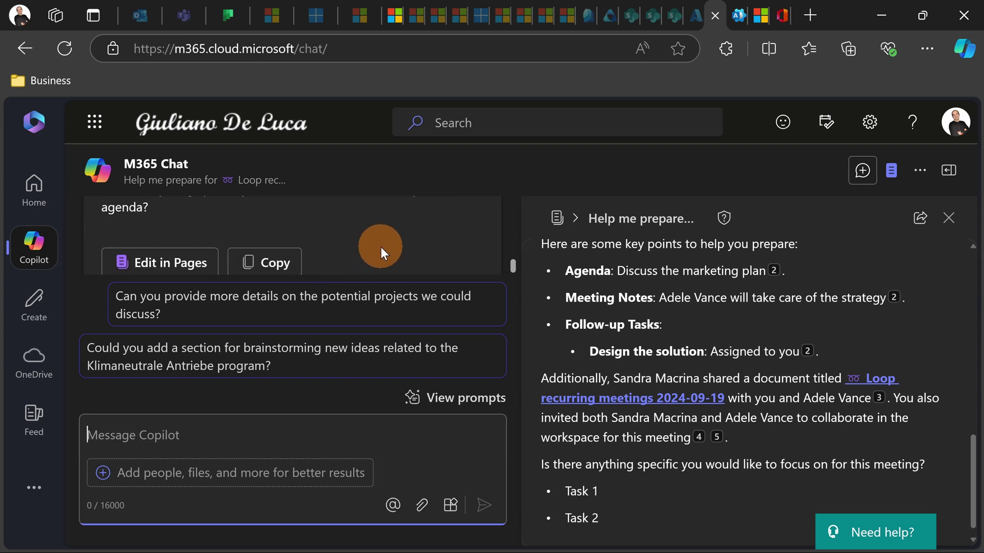
scroll(380, 247, down, 1)
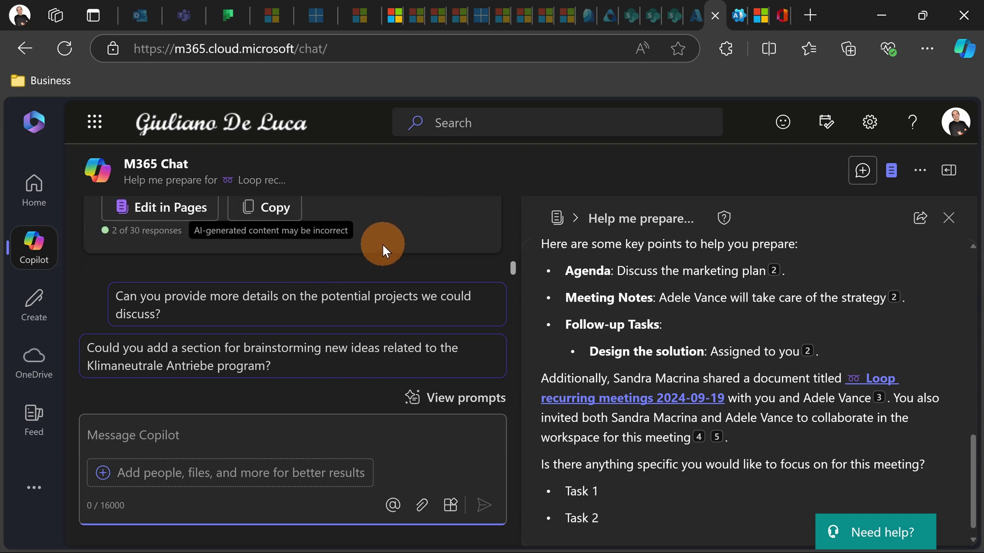
click(213, 210)
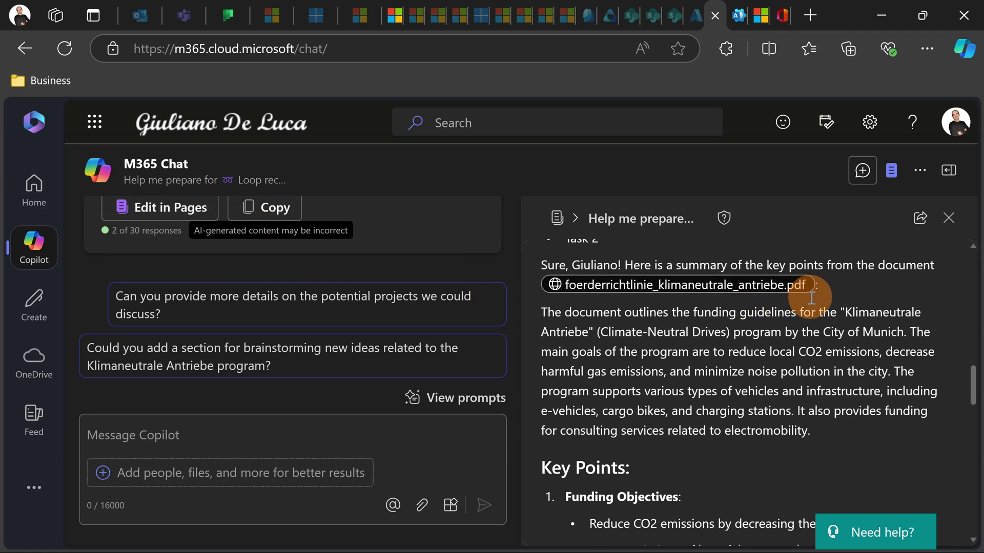
scroll(819, 313, up, 2)
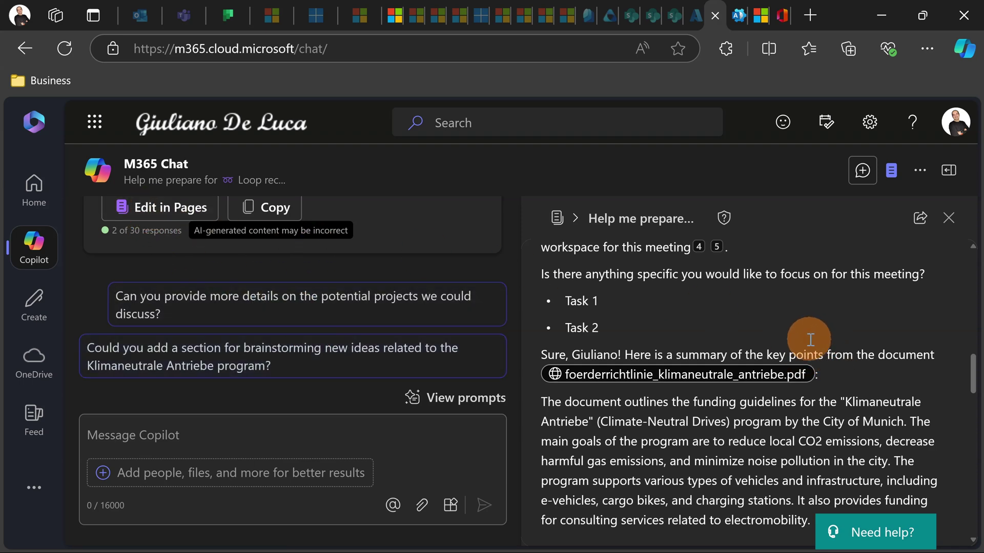
scroll(814, 348, down, 4)
scroll(808, 340, down, 15)
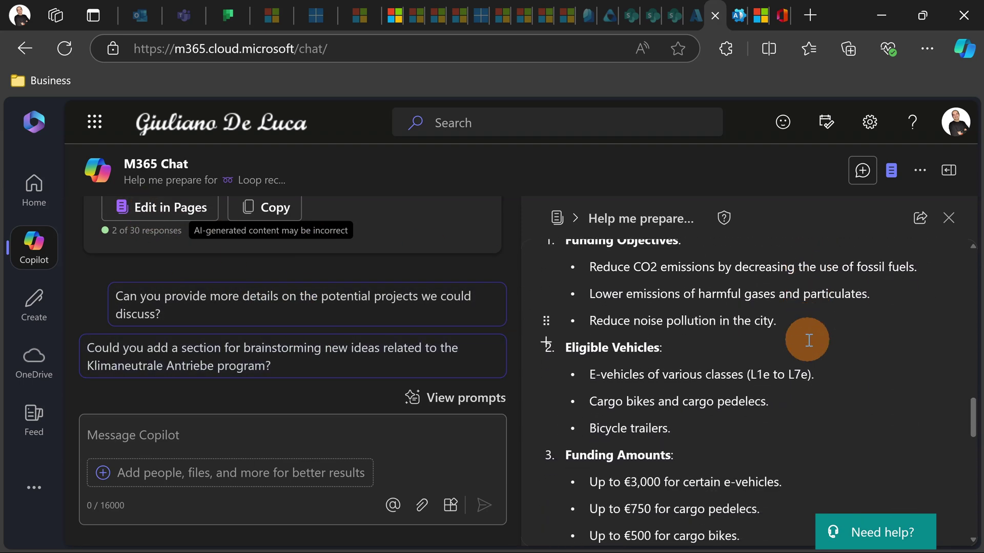
scroll(808, 340, down, 6)
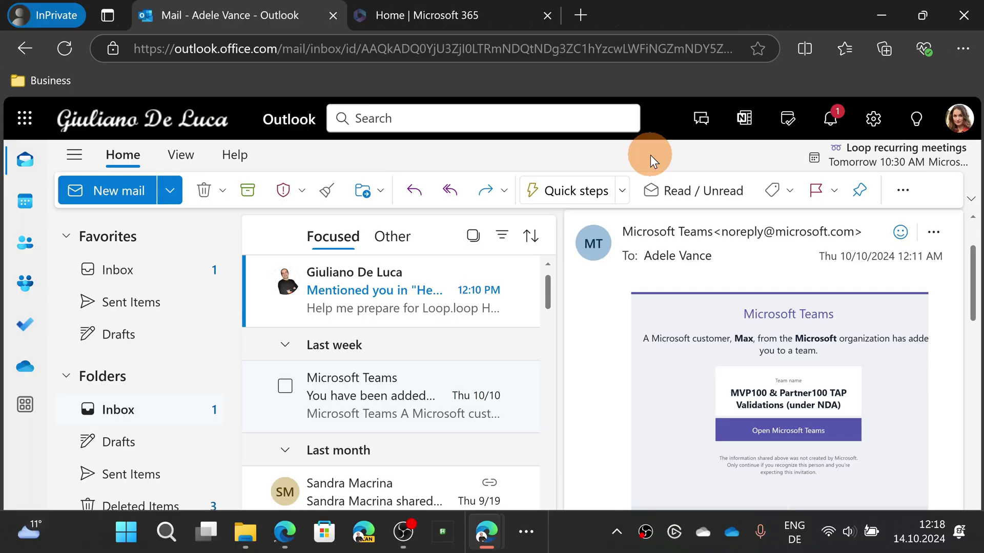
Step: Open the 'Mentioned you in Help me prepare for Loop' email and follow its Loop page link
click(376, 294)
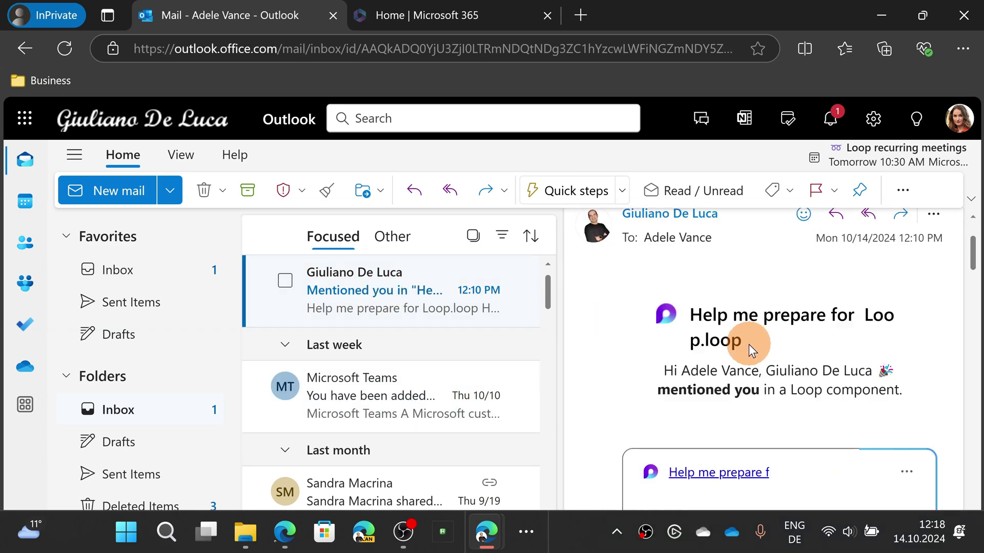
scroll(799, 339, down, 1)
scroll(802, 333, down, 5)
scroll(812, 333, up, 2)
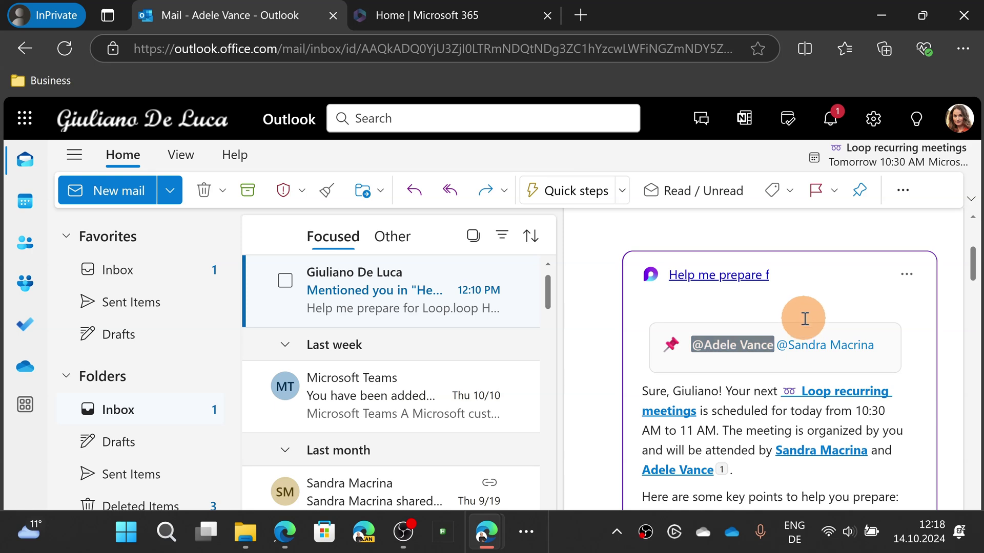
click(737, 287)
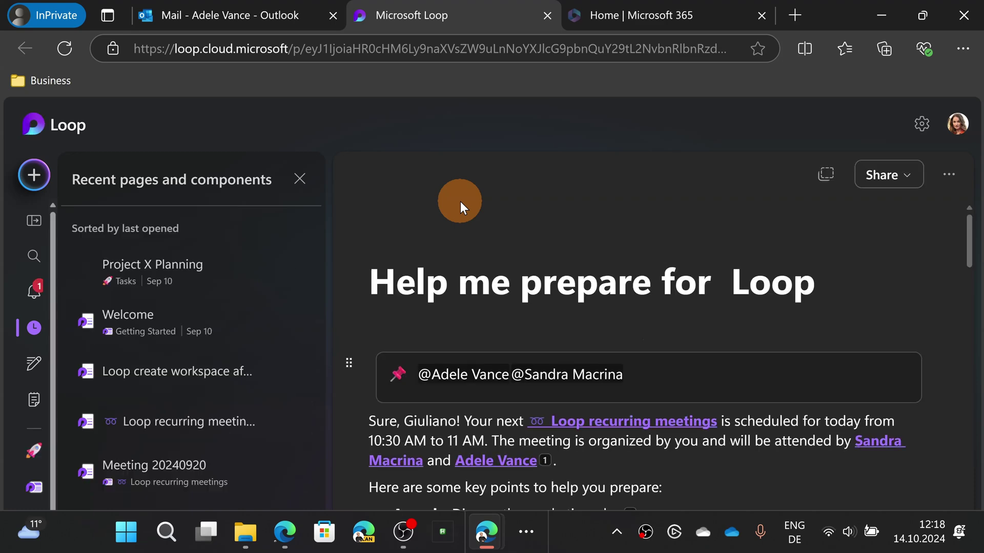
scroll(505, 263, down, 10)
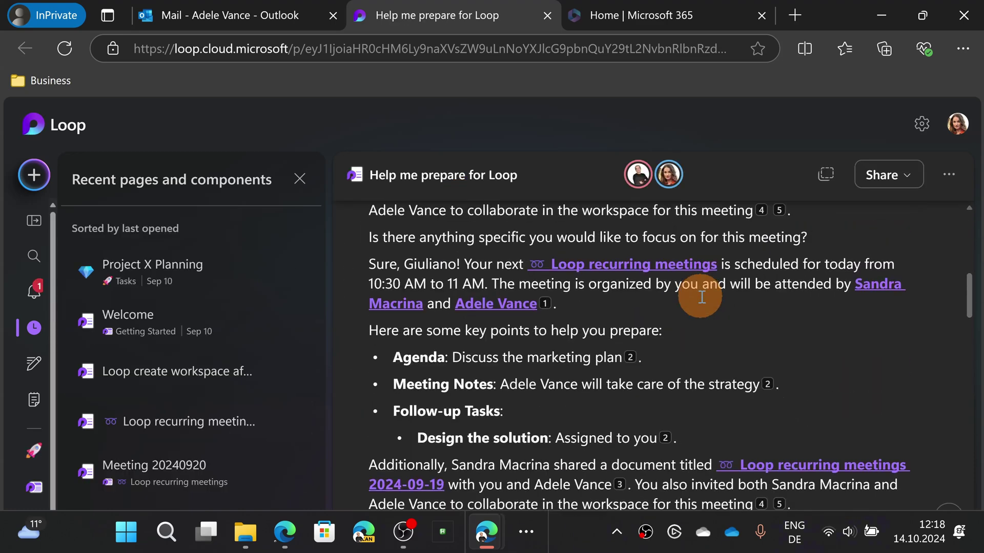
scroll(702, 297, down, 5)
scroll(701, 297, down, 1)
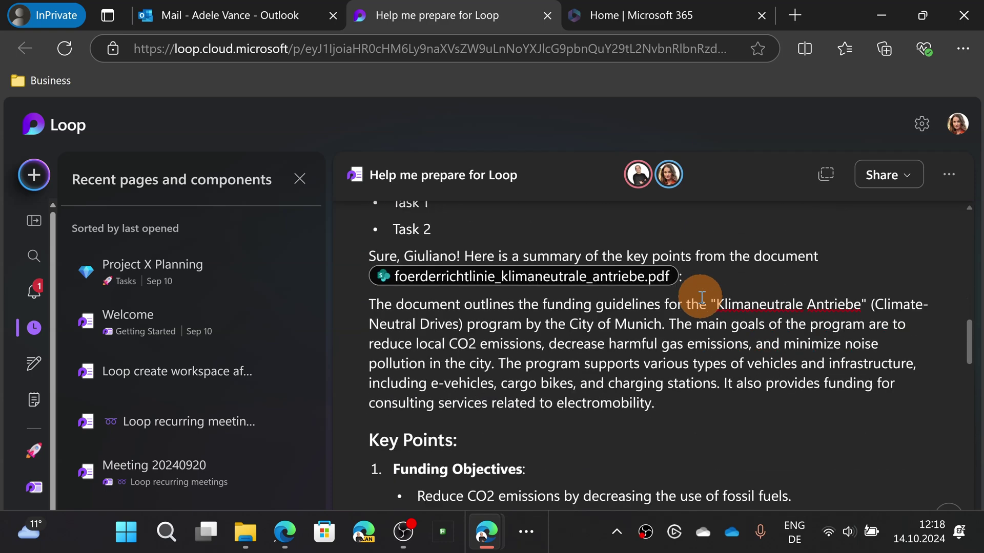
scroll(701, 297, down, 5)
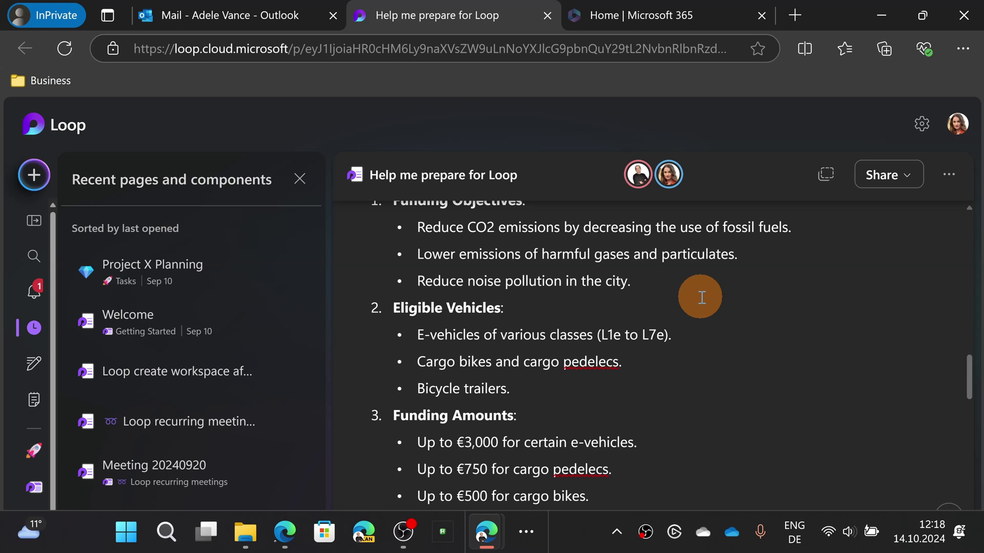
scroll(671, 310, up, 10)
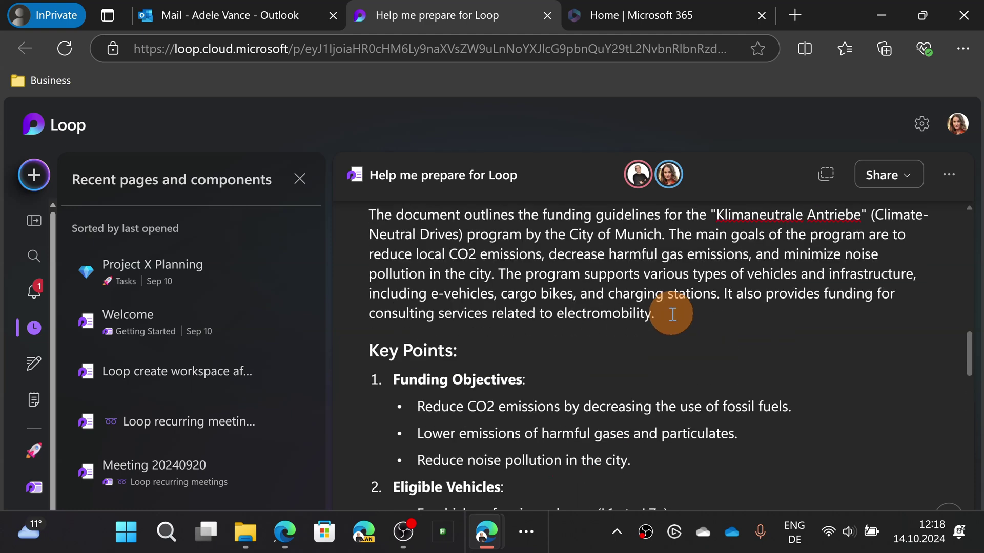
scroll(671, 315, up, 5)
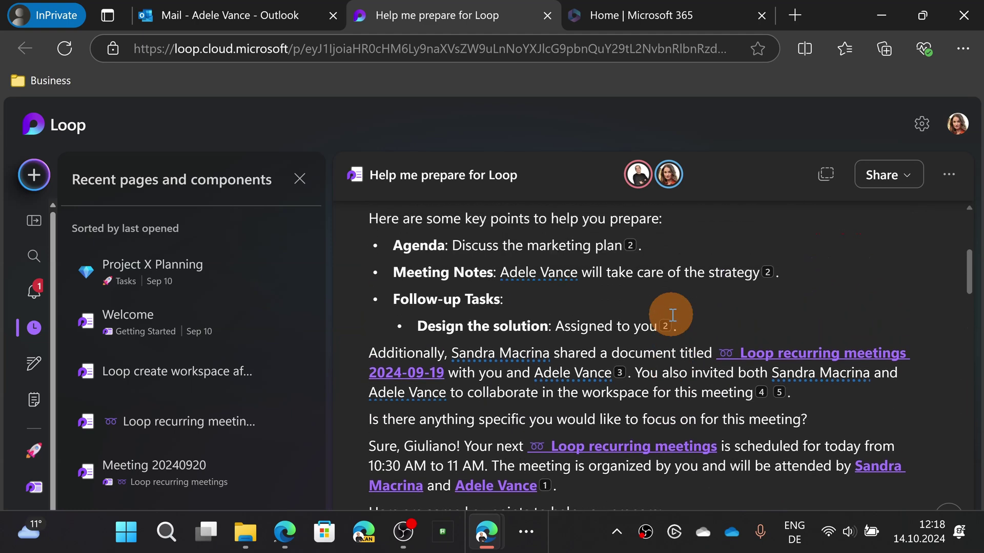
scroll(671, 315, up, 5)
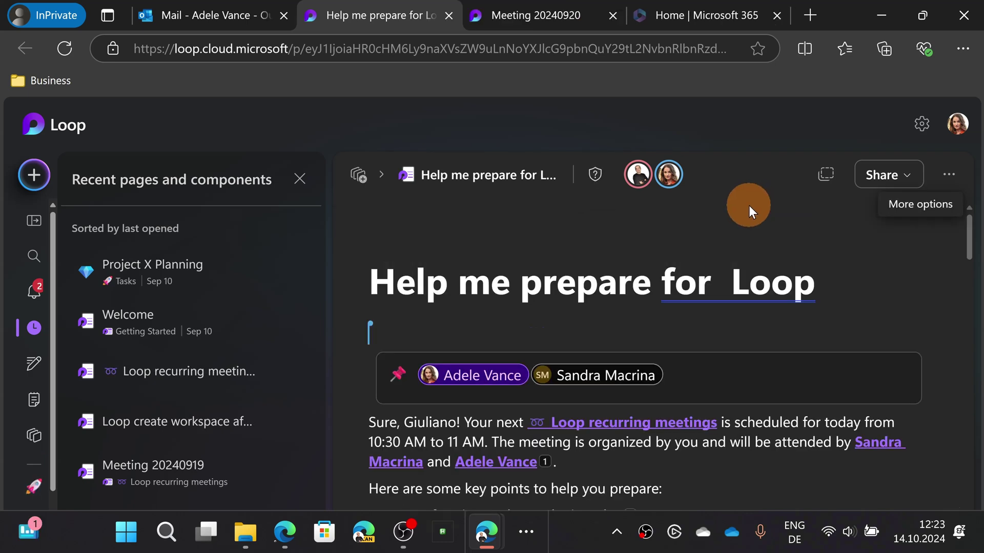
Step: Add the Help me prepare for Loop page to the Loop recurring meetings workspace via Shared locations
click(949, 175)
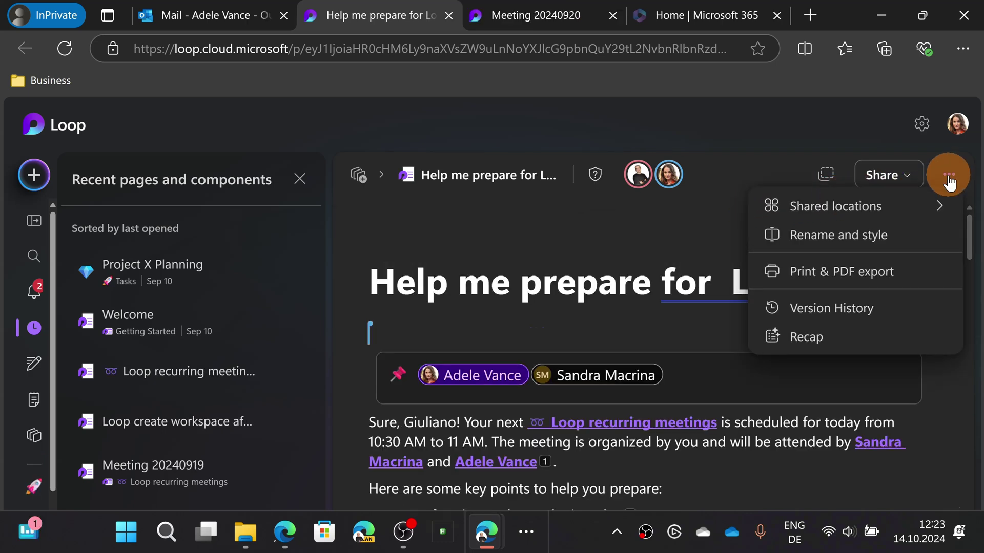
click(926, 216)
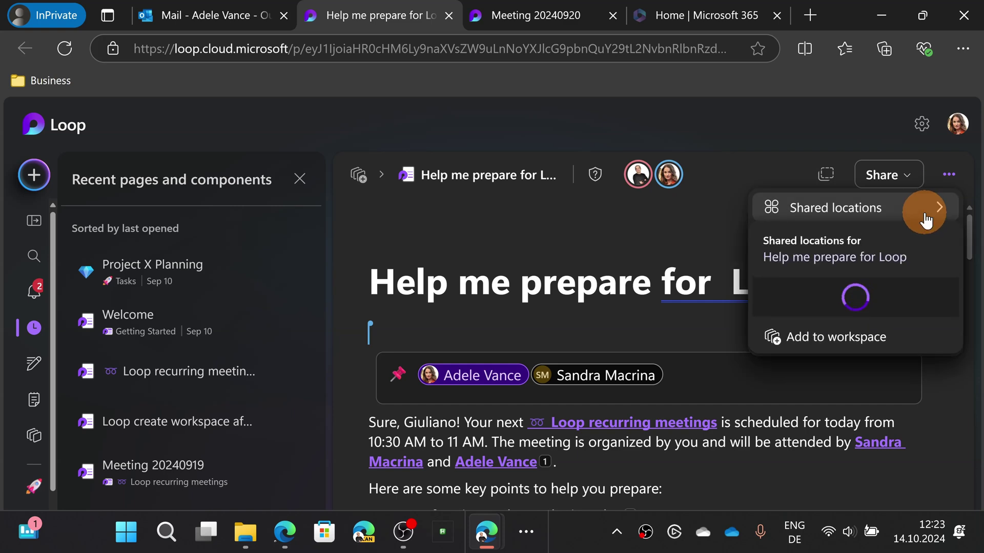
click(842, 339)
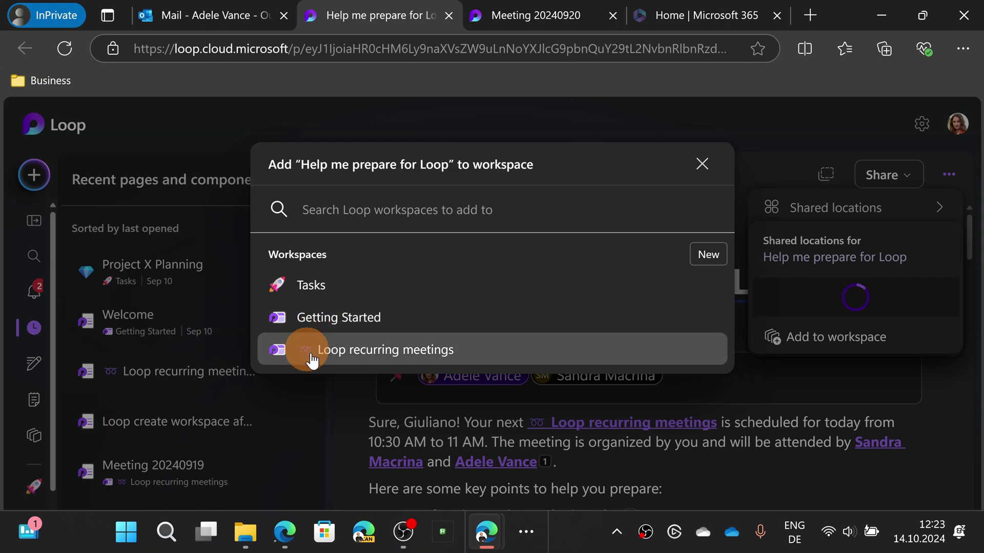
click(331, 358)
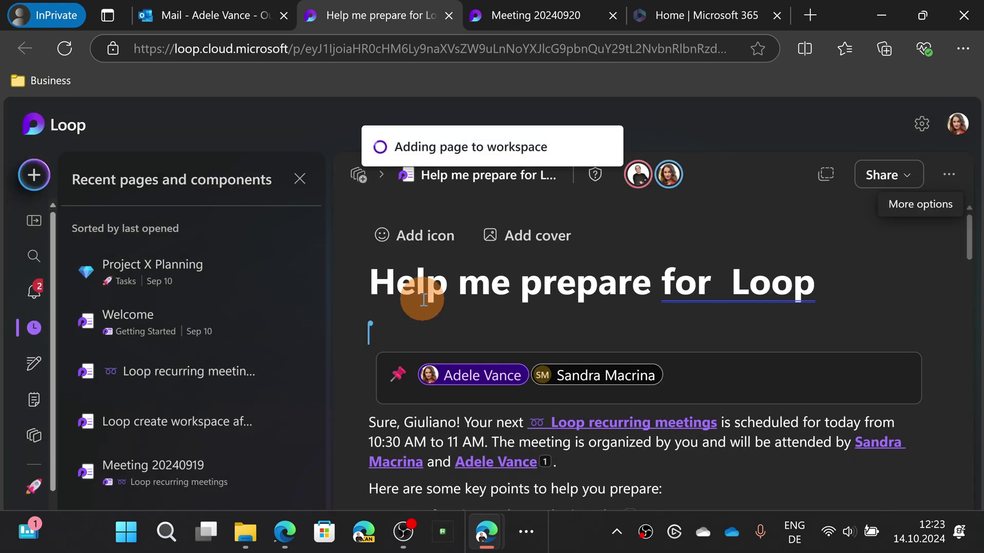
scroll(418, 307, down, 1)
scroll(419, 307, down, 8)
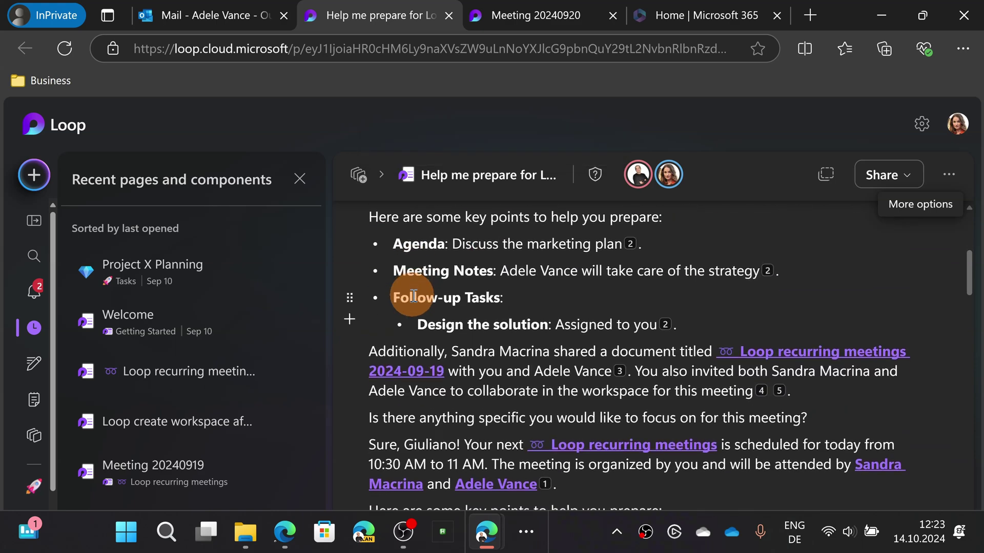
scroll(405, 290, down, 3)
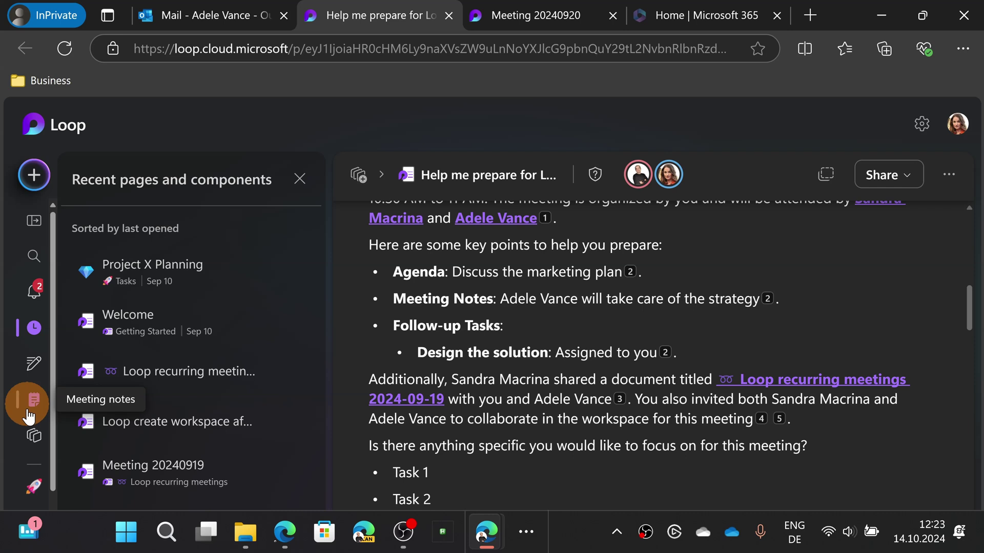
Step: Open the Loop recurring meetings workspace and open its Help me prepare for Loop page
click(29, 455)
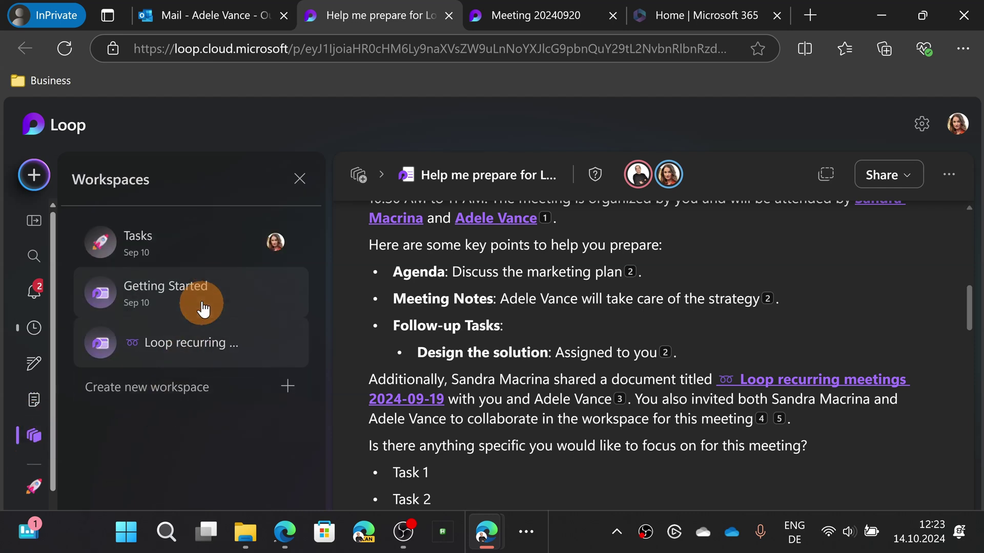
click(170, 338)
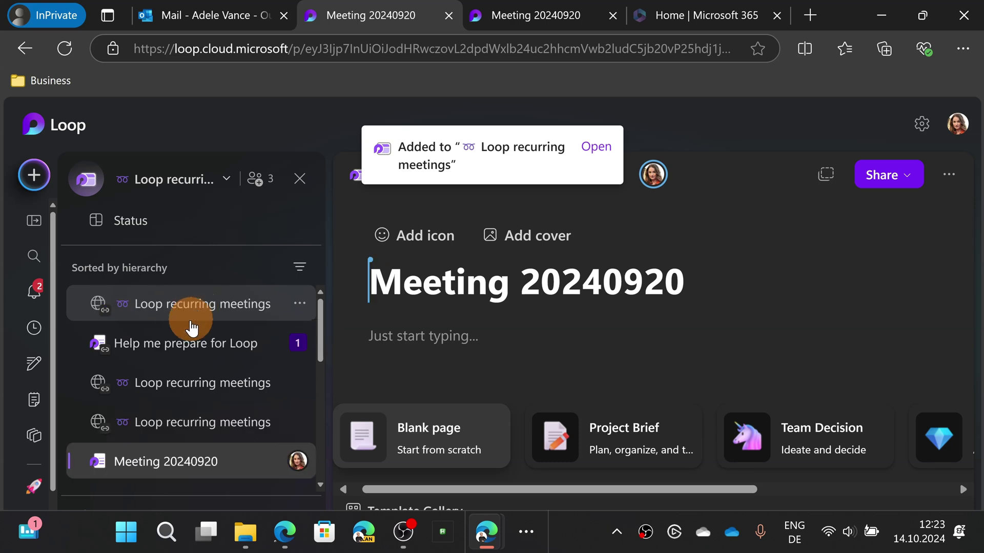
click(210, 352)
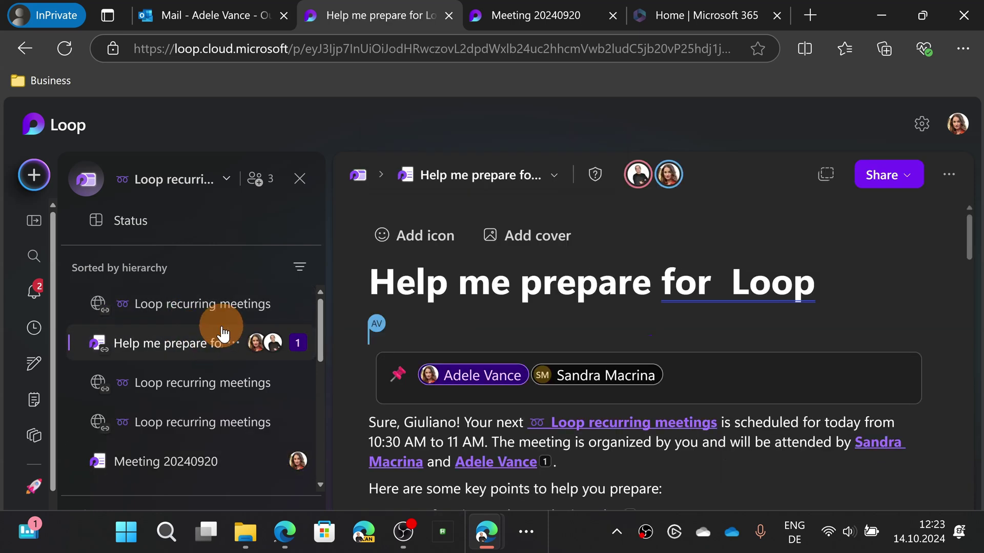
click(592, 385)
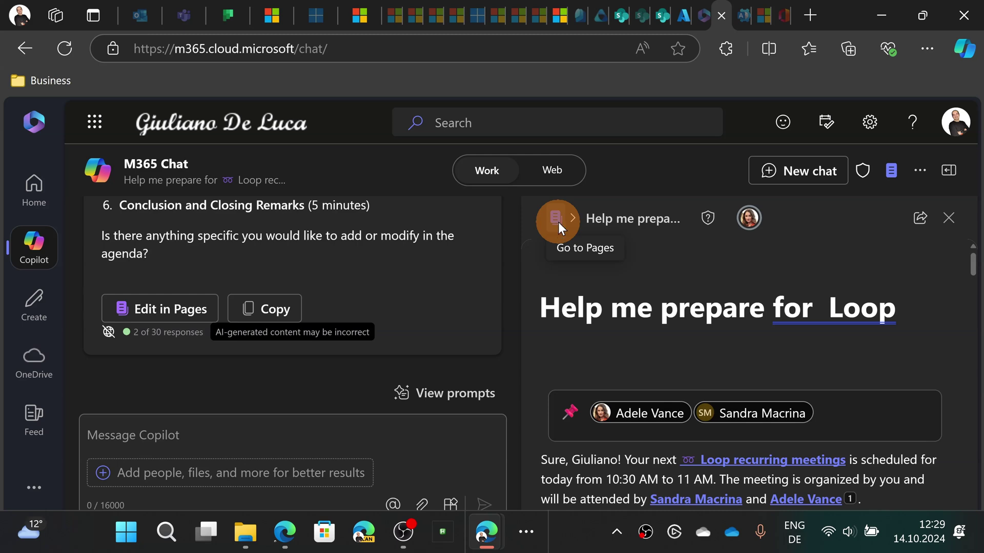
Step: Go to Pages and scroll Microsoft 365 Home to find Help me prepare for Loop in Quick access
click(558, 222)
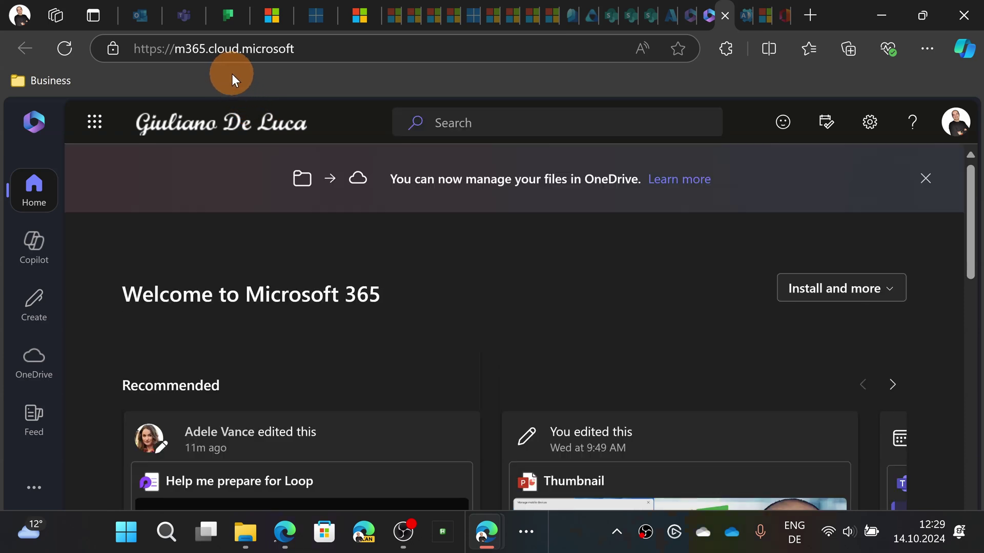
scroll(413, 312, down, 3)
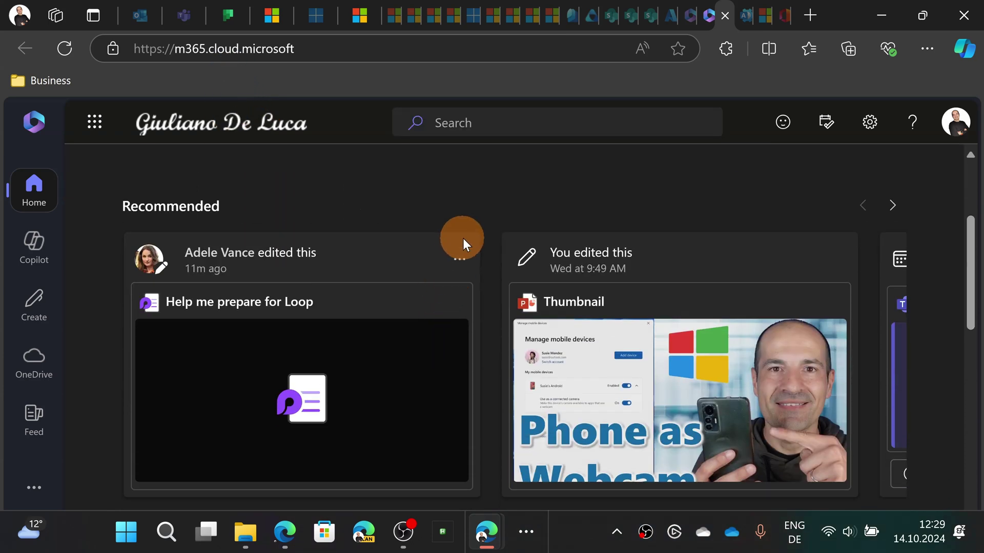
scroll(489, 200, down, 6)
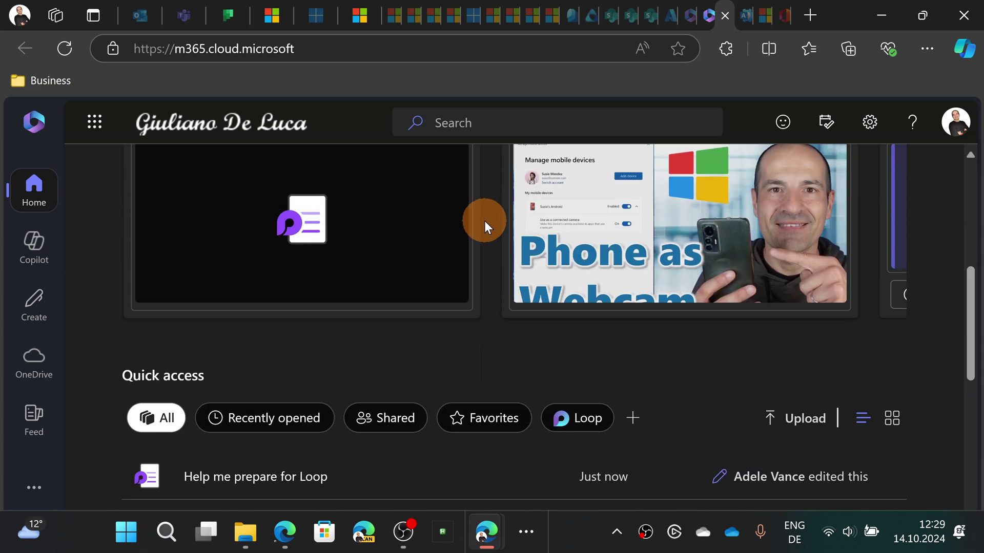